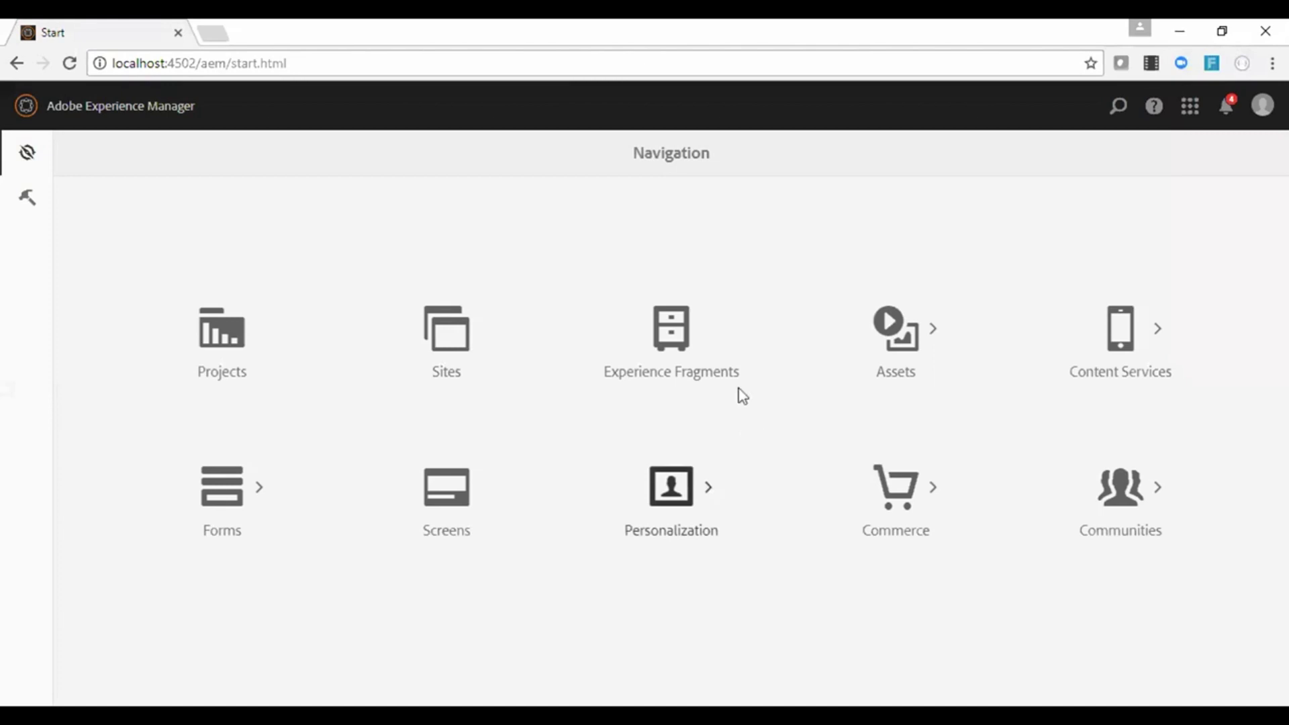
# Reload the AEM start page and go to the Experience Fragments console.
pyautogui.click(559, 63)
pyautogui.press('Return')
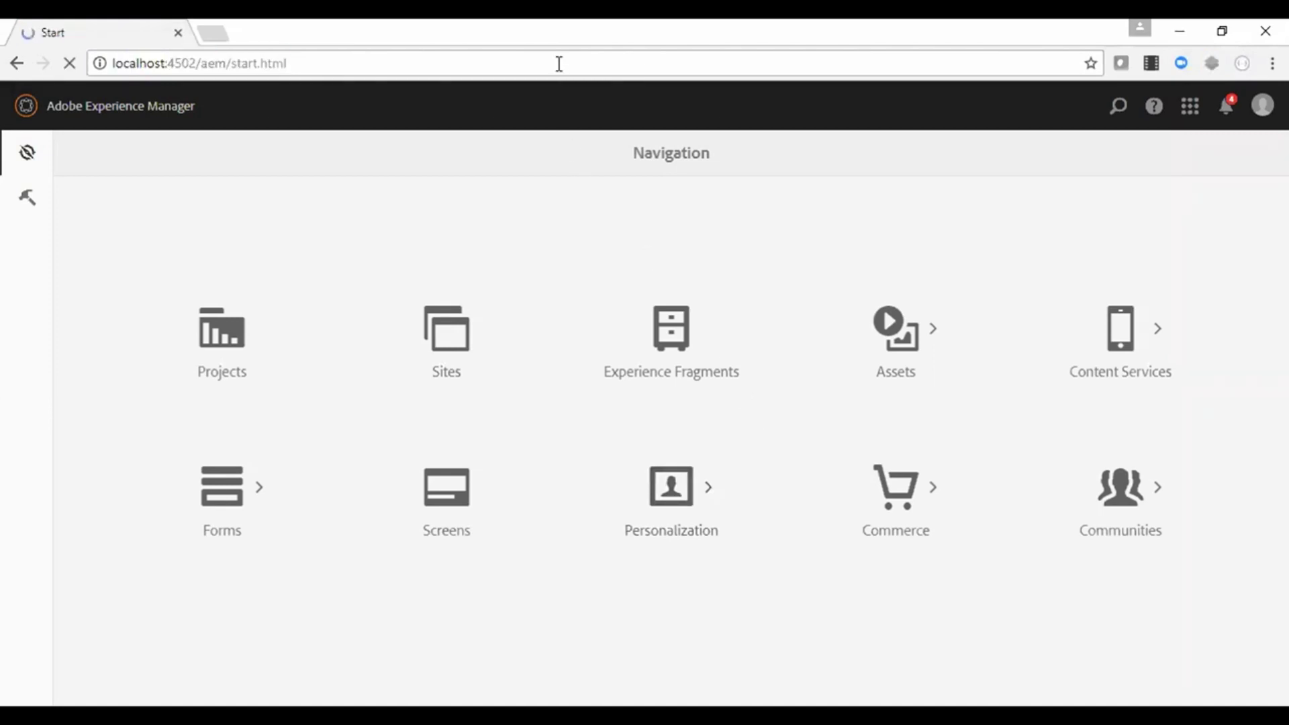
pyautogui.click(666, 334)
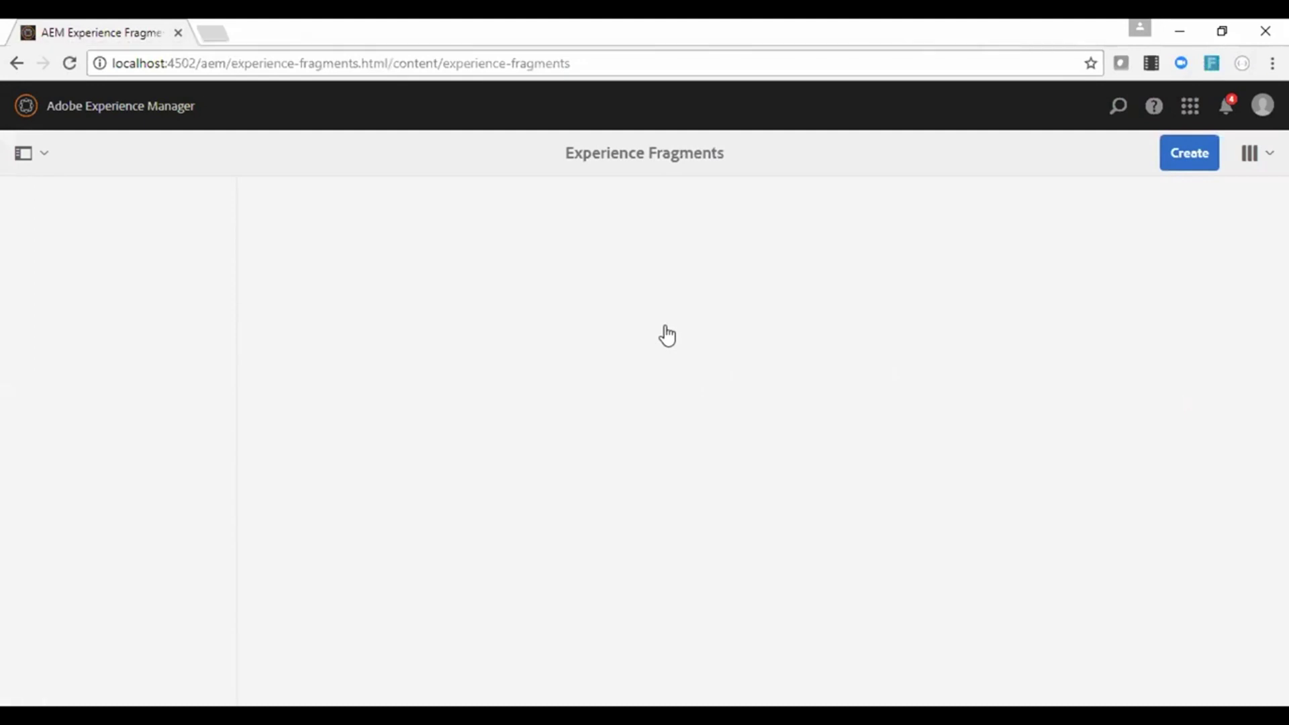
# Create a new folder titled Samples.
pyautogui.click(1184, 158)
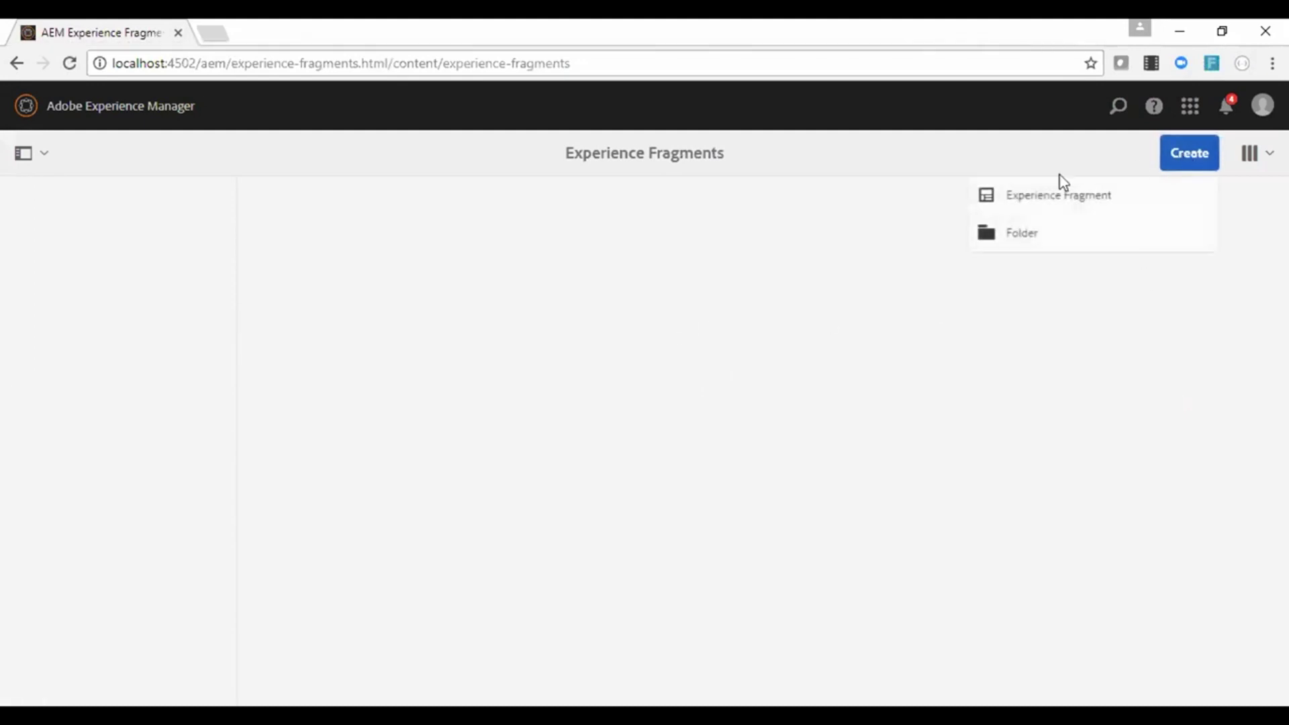
pyautogui.click(1057, 235)
pyautogui.write('samp')
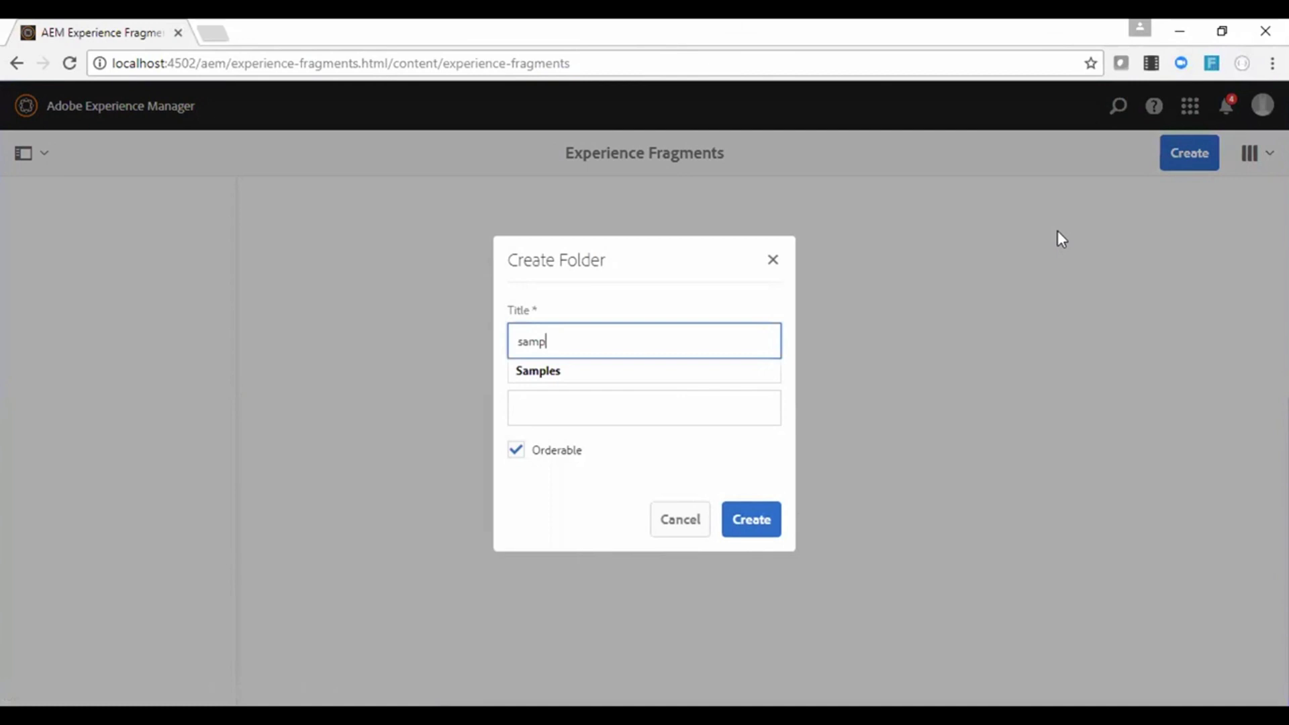
pyautogui.click(734, 372)
pyautogui.click(747, 526)
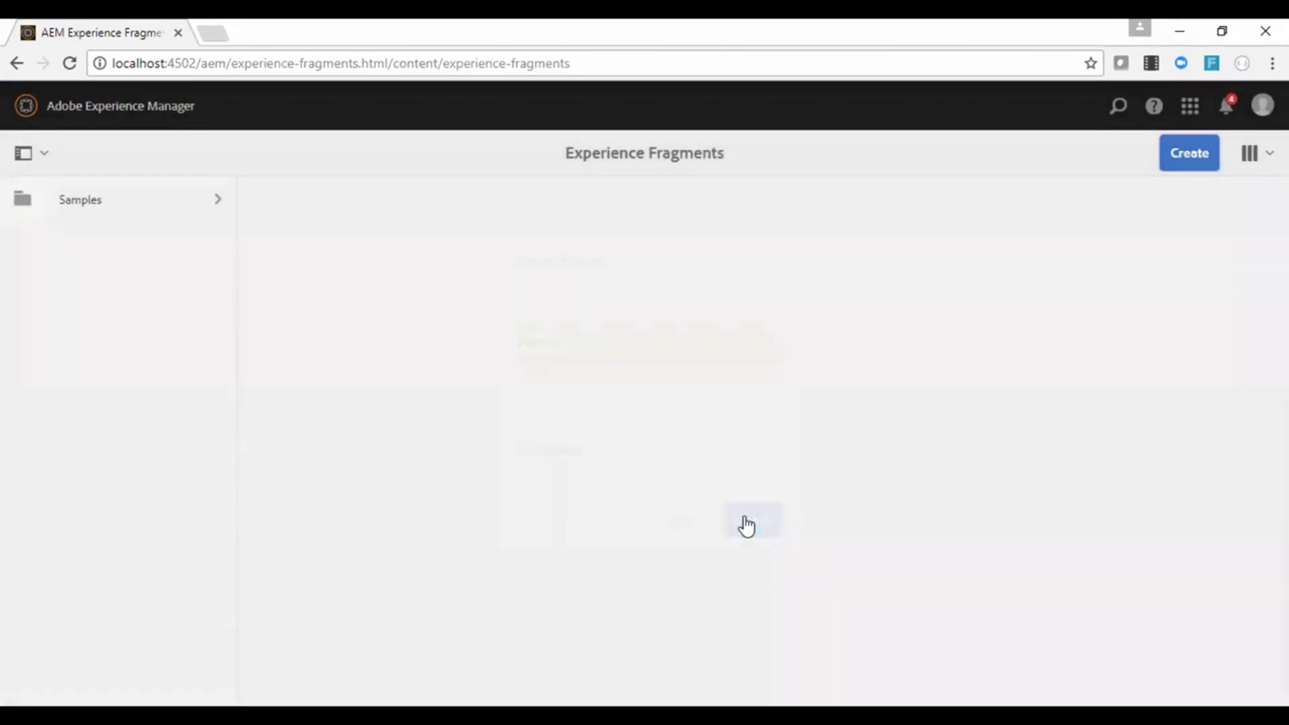
# Open the empty Samples folder.
pyautogui.click(94, 198)
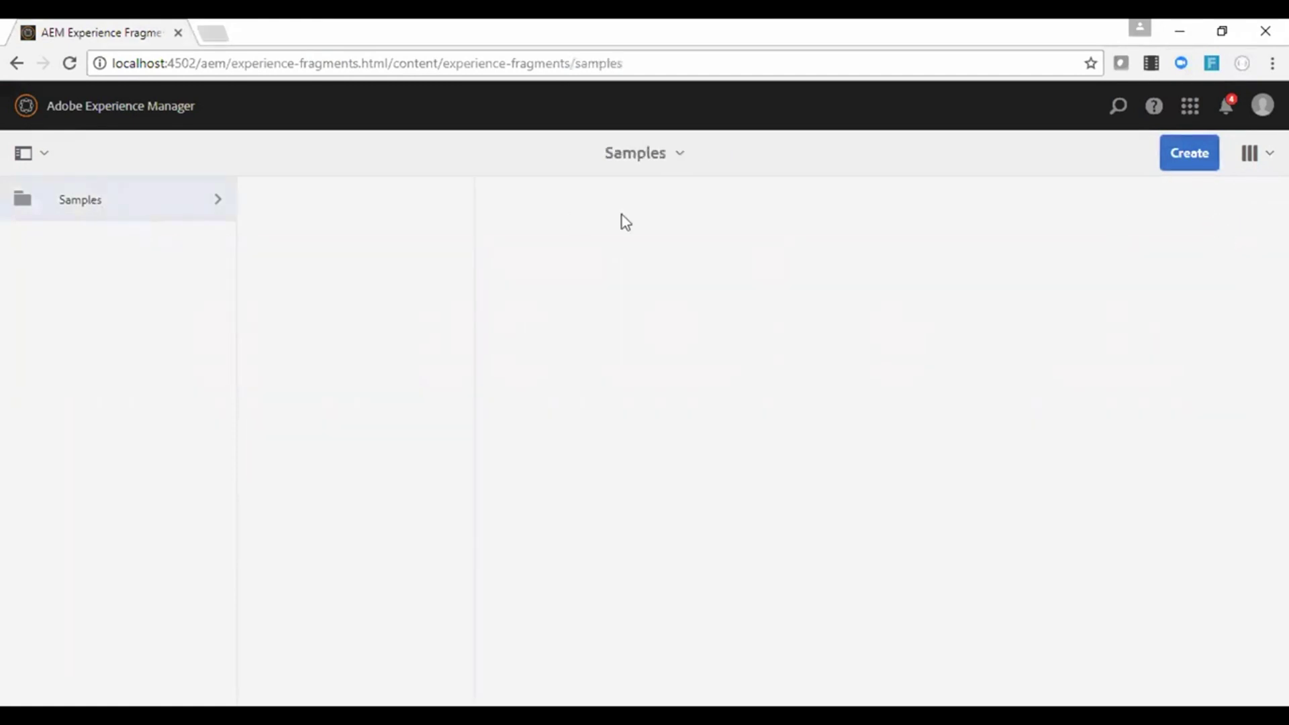
pyautogui.click(27, 201)
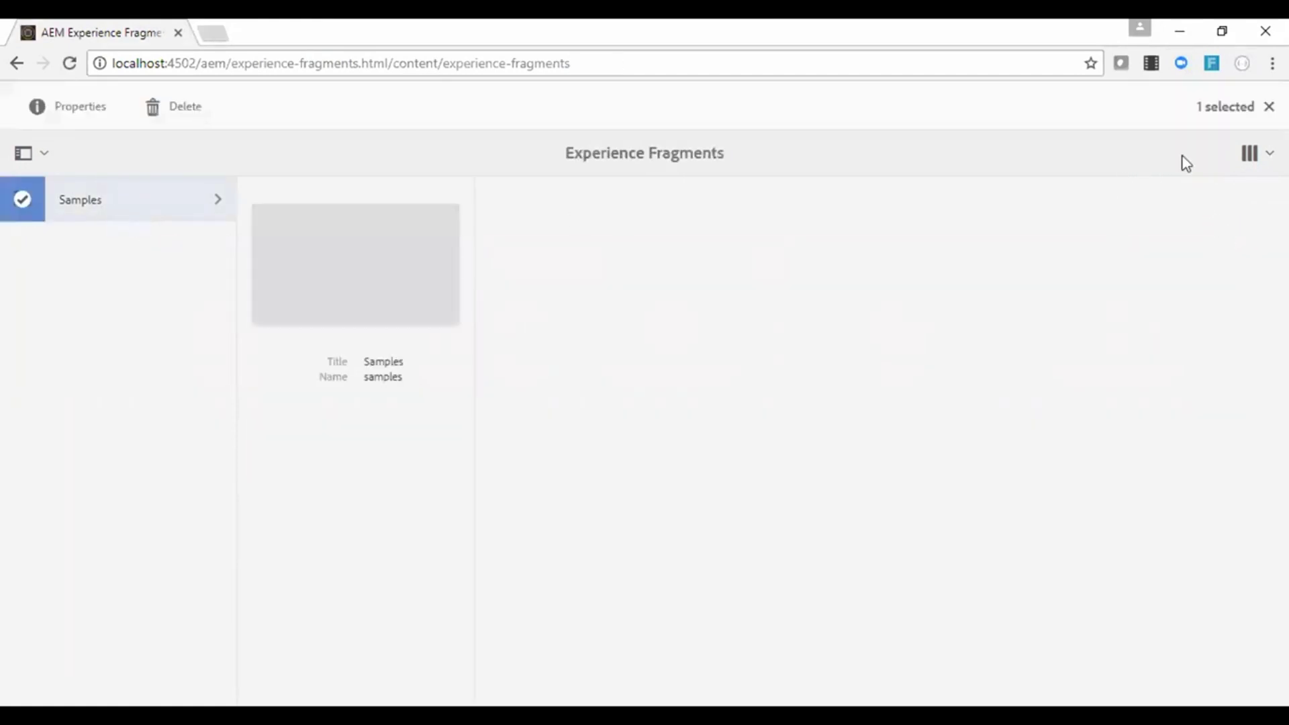
pyautogui.click(27, 203)
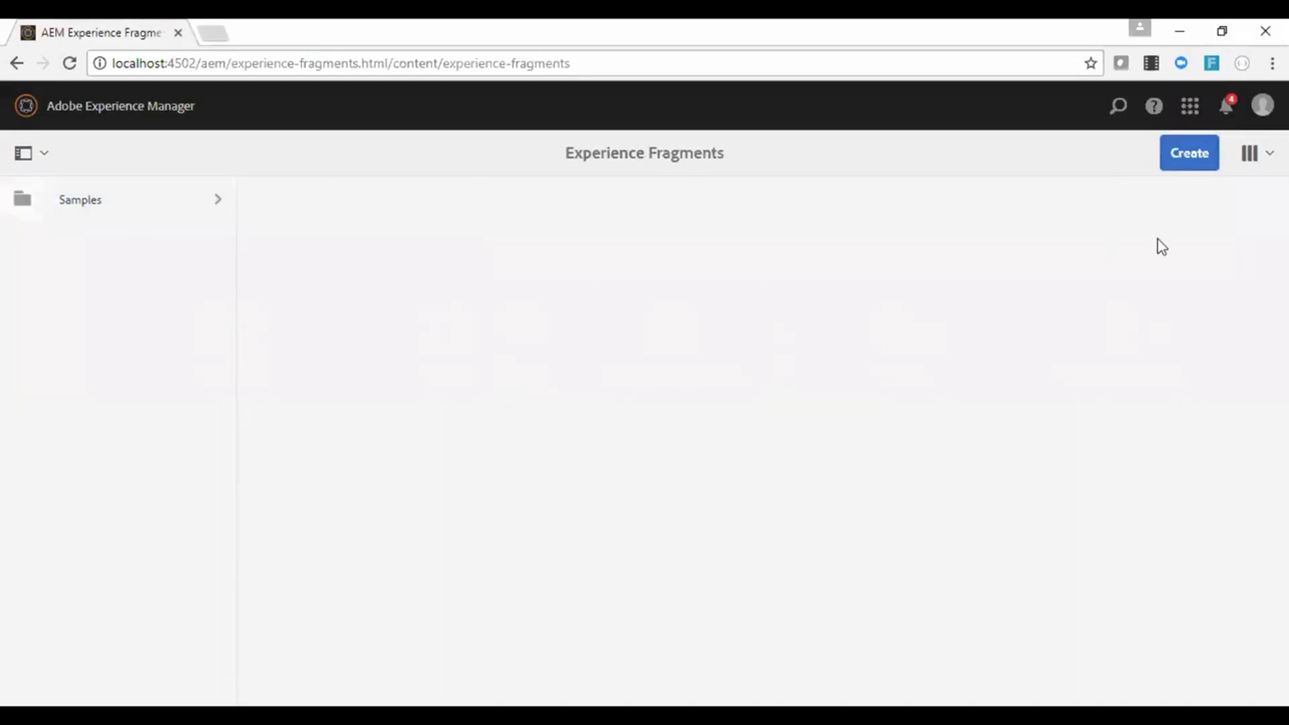
pyautogui.click(201, 205)
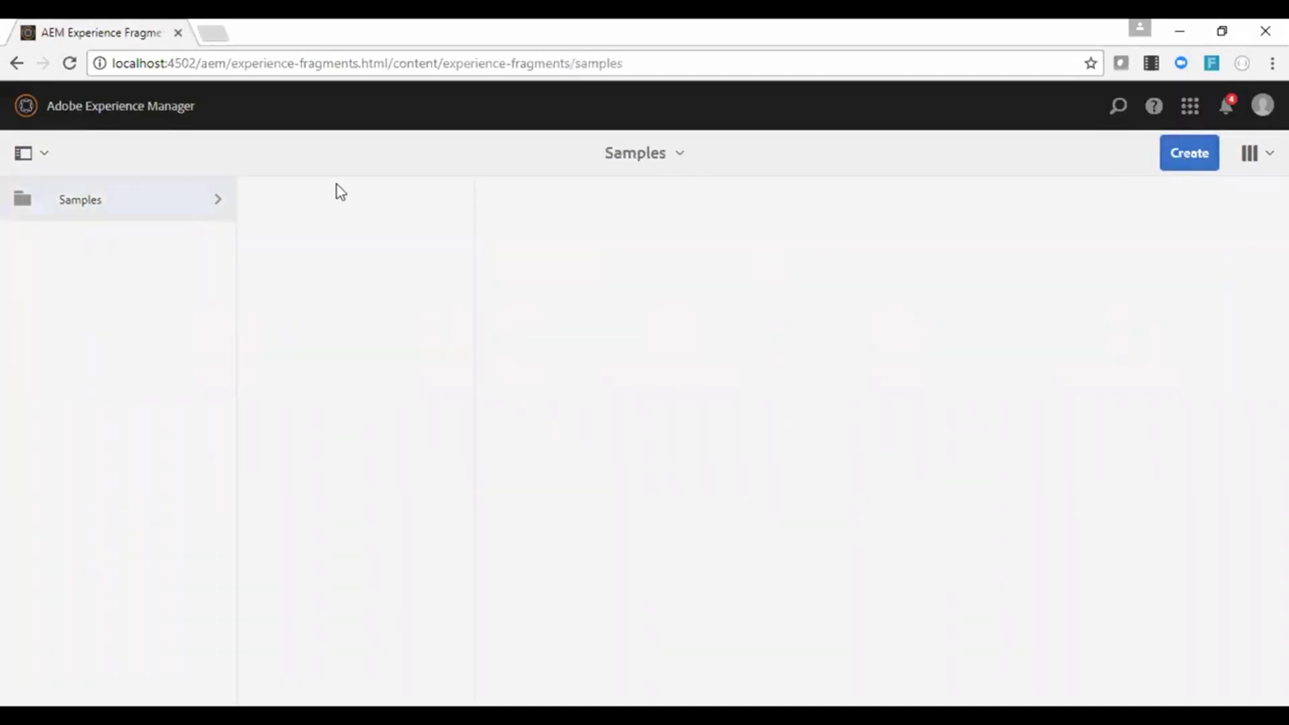
# Start a new experience fragment titled 'my sample fragment' and add a description.
pyautogui.click(1180, 164)
pyautogui.click(1074, 206)
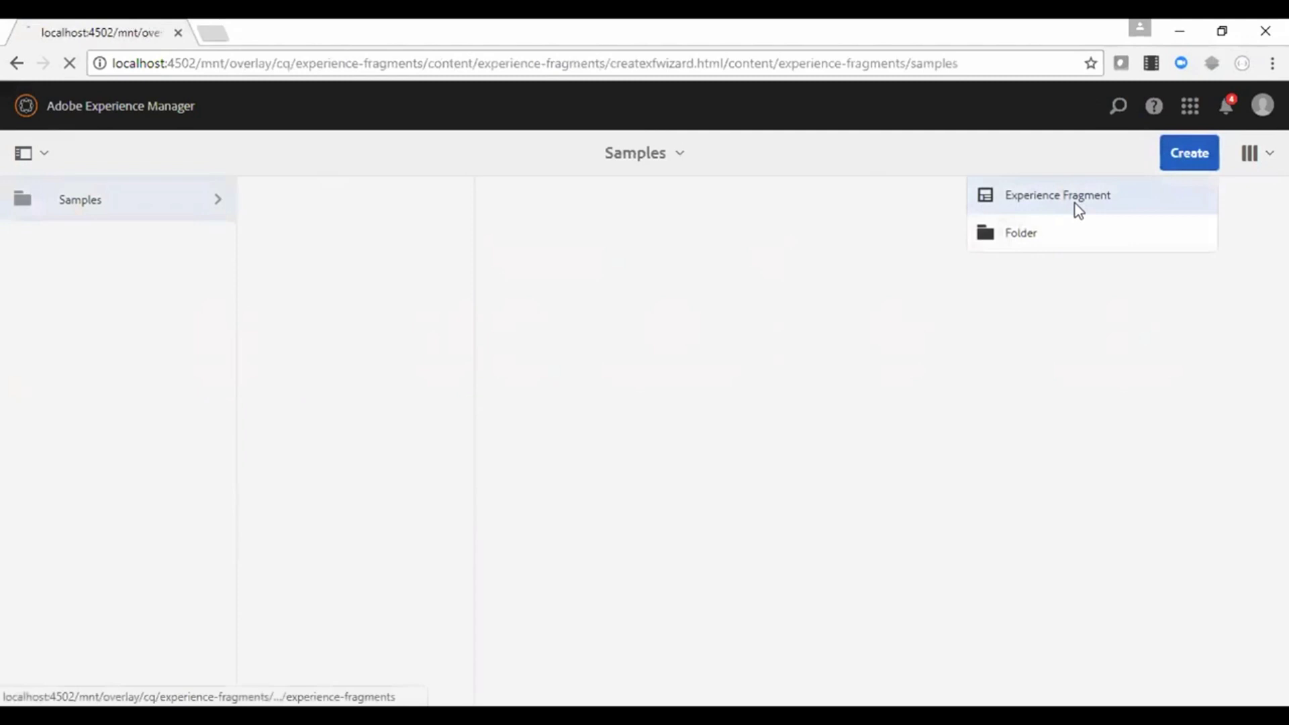
pyautogui.write('m')
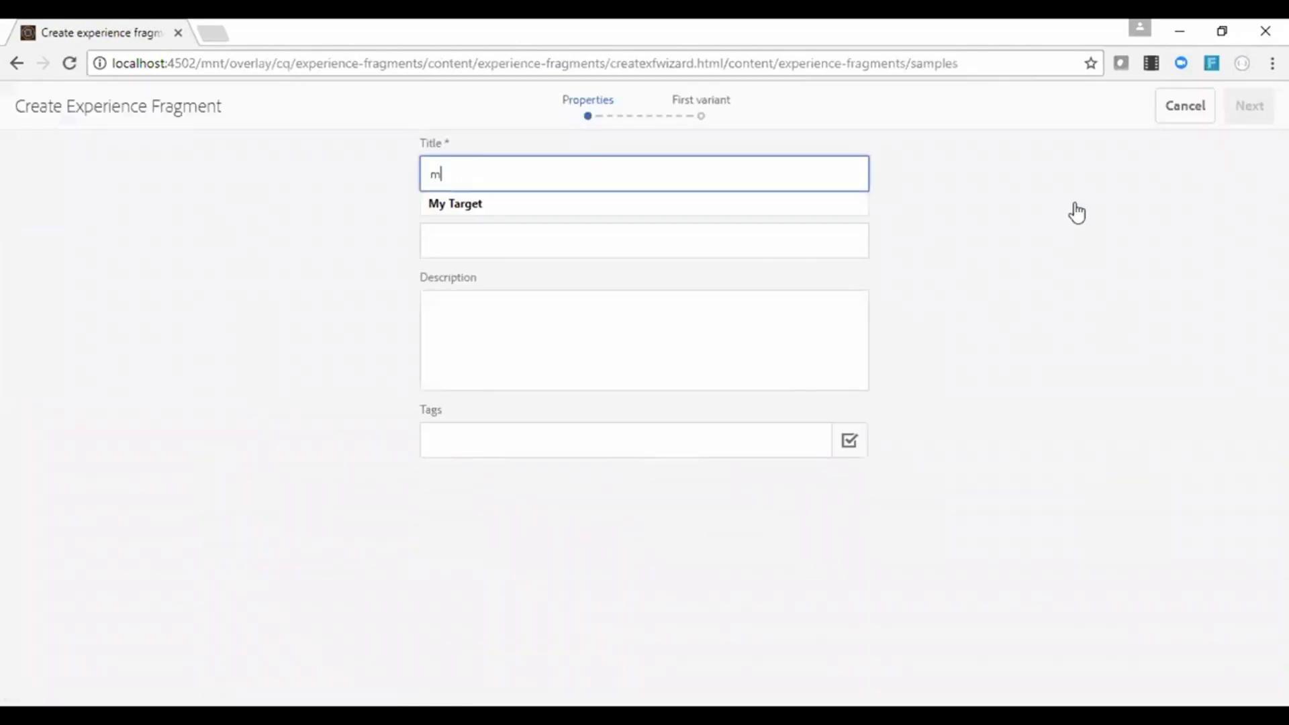
pyautogui.write('y sample fragment')
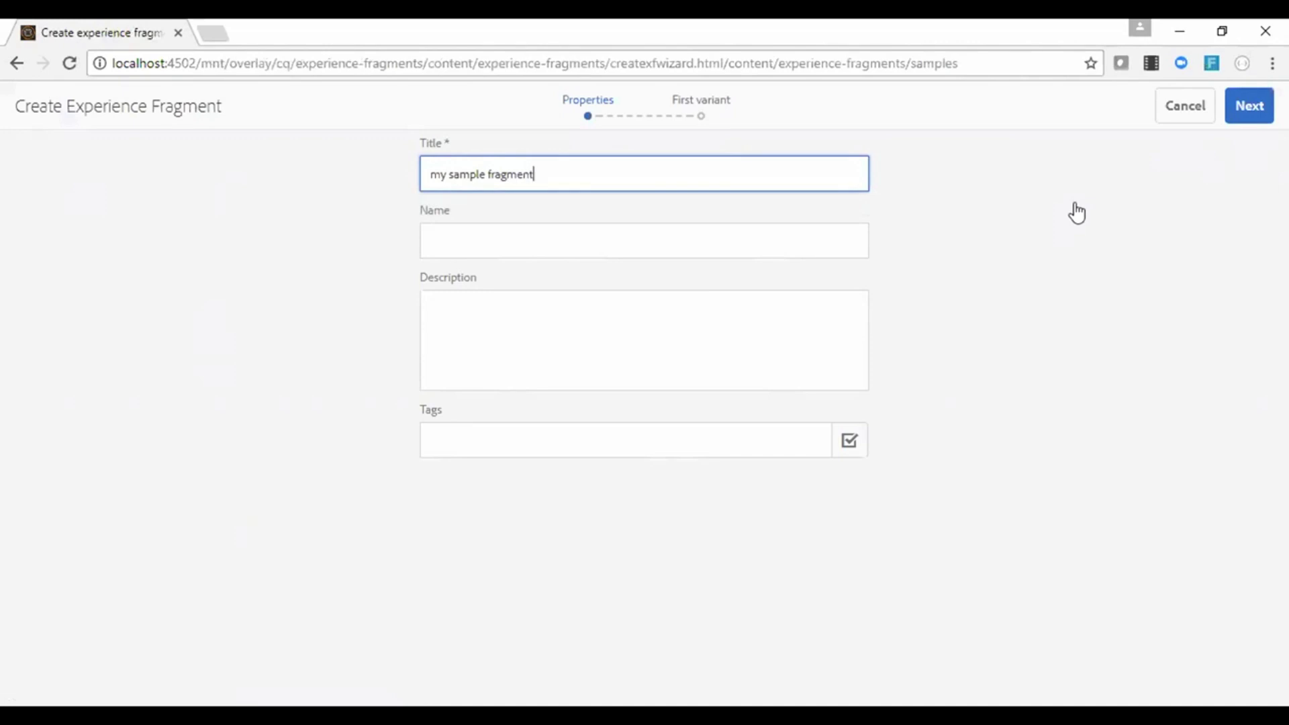
pyautogui.click(745, 304)
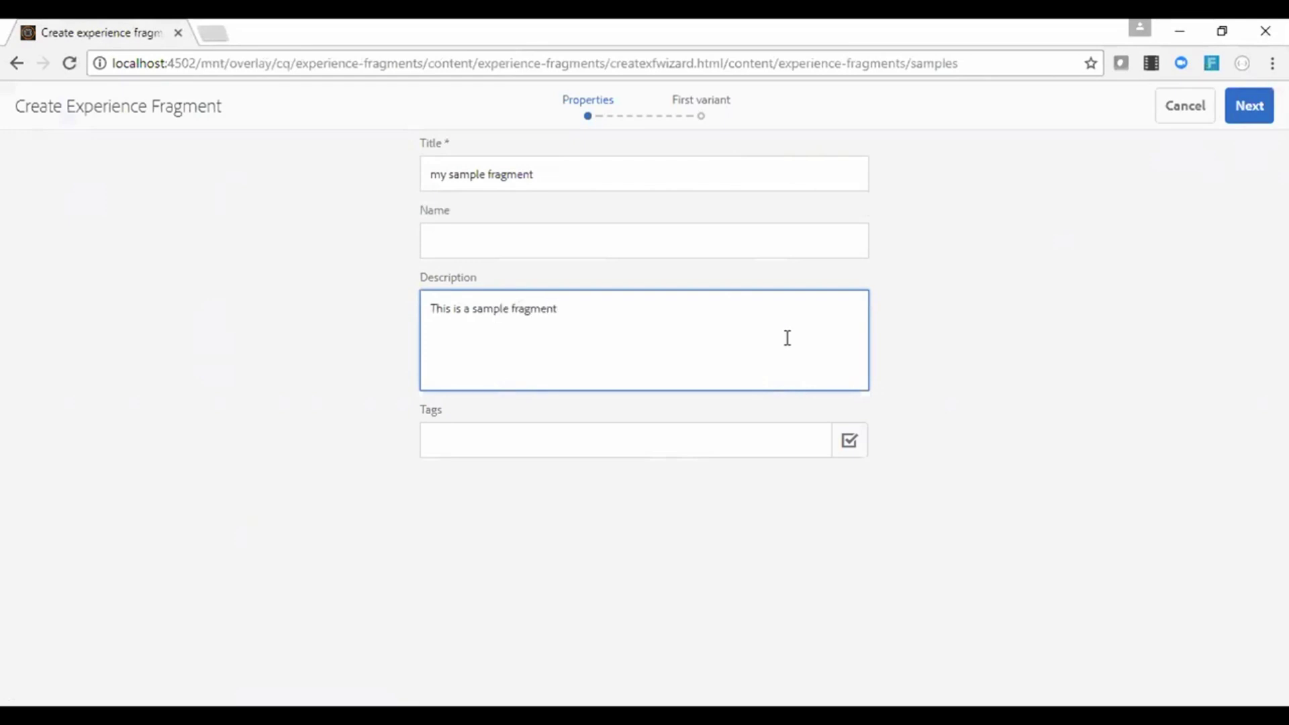
# Tag it with We.Retail Client App > Page > Home and advance to the template step.
pyautogui.click(851, 449)
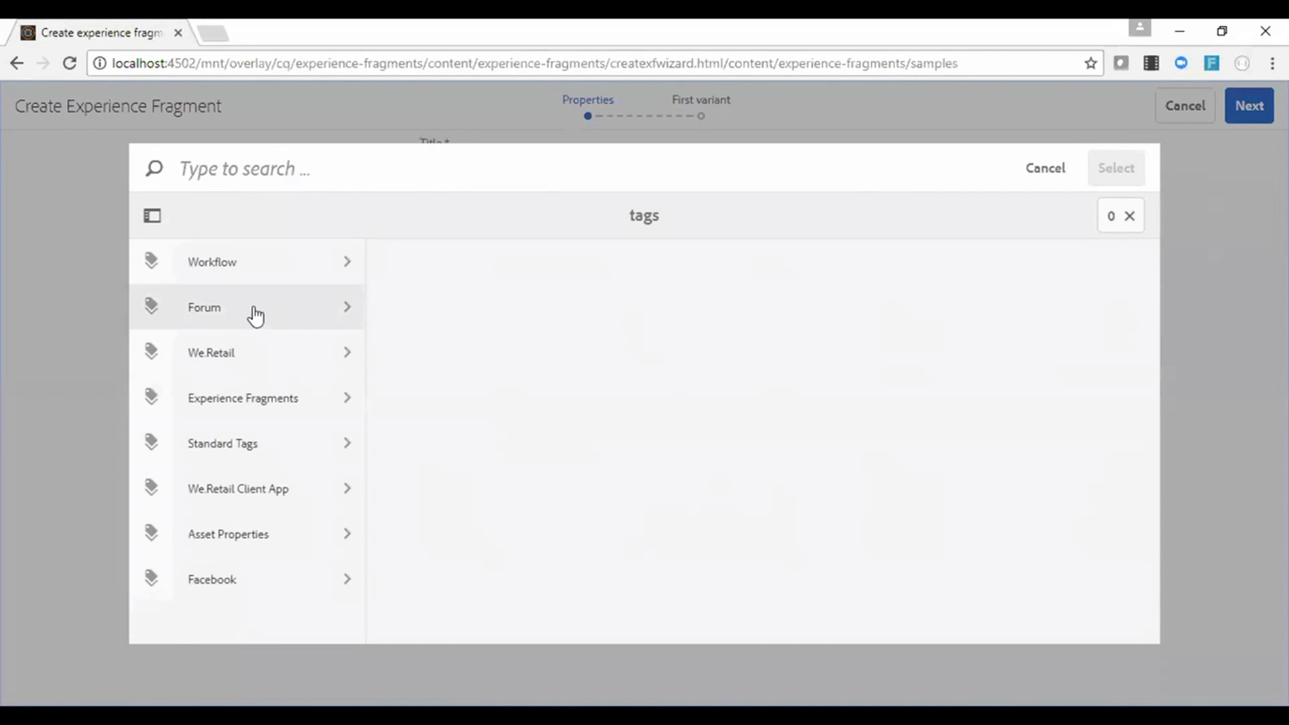
pyautogui.click(202, 488)
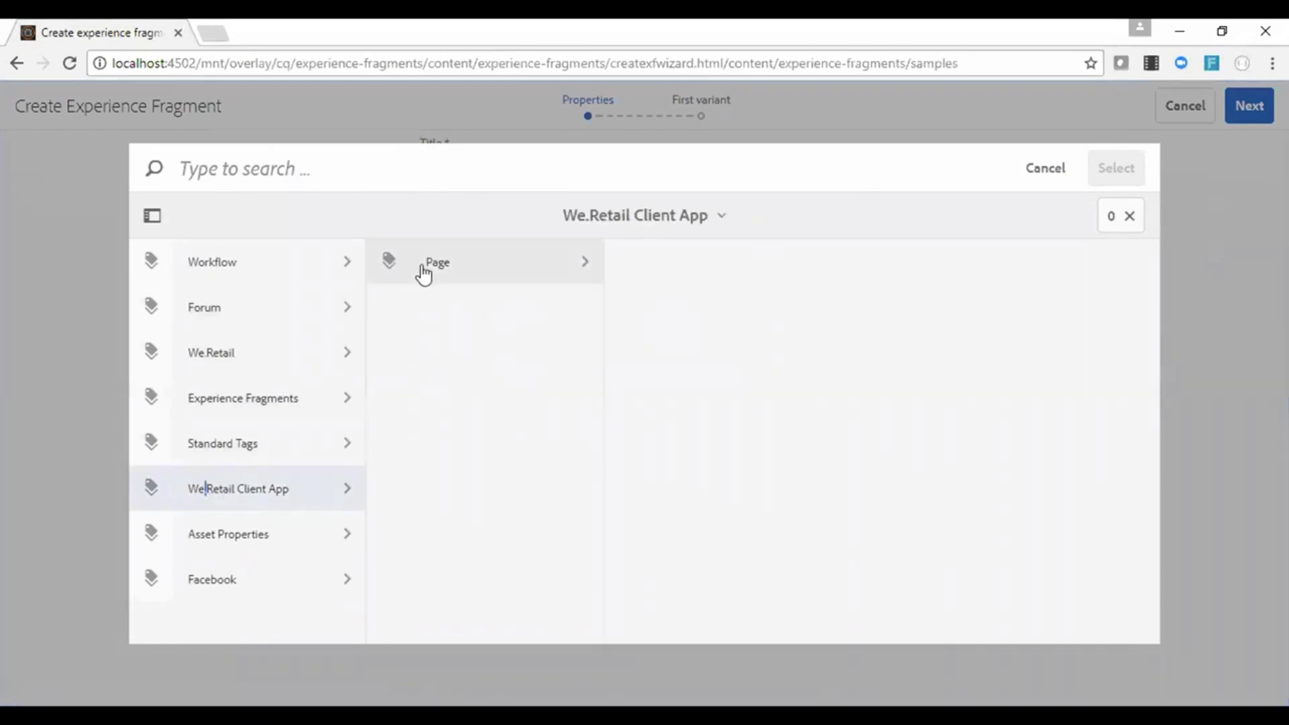
pyautogui.click(423, 269)
pyautogui.click(626, 274)
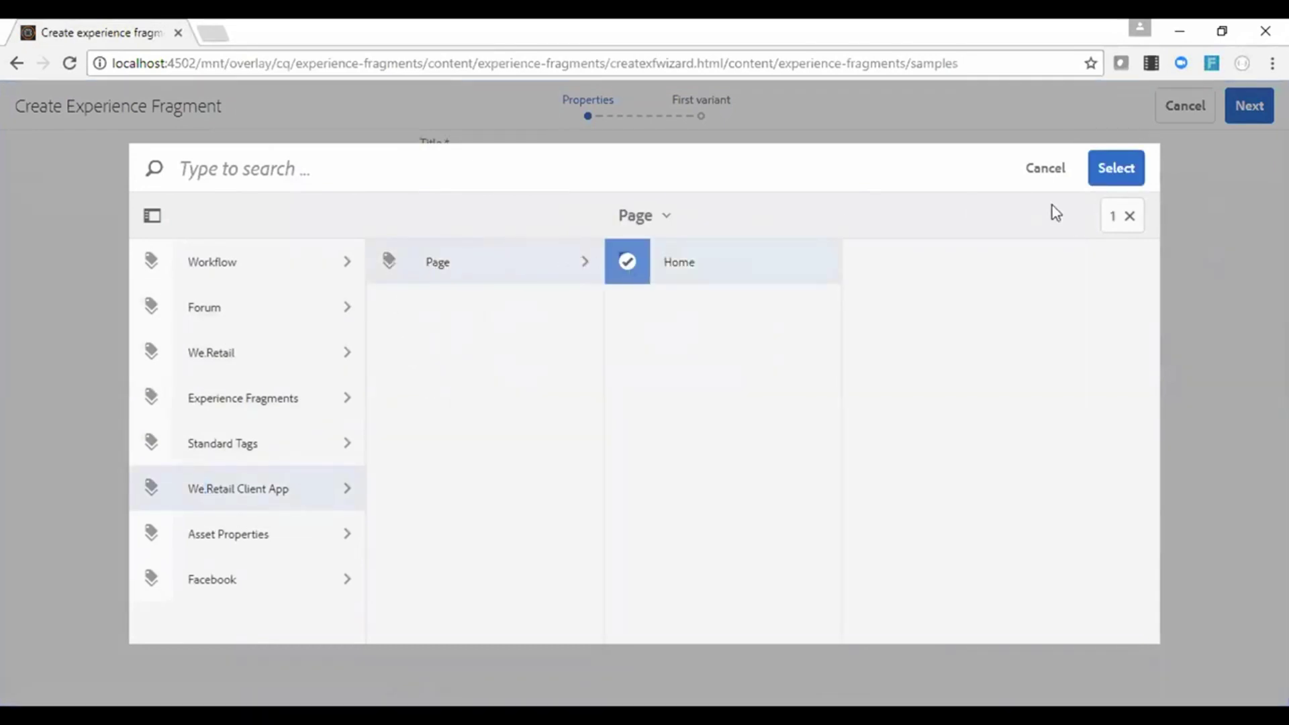
pyautogui.click(1116, 169)
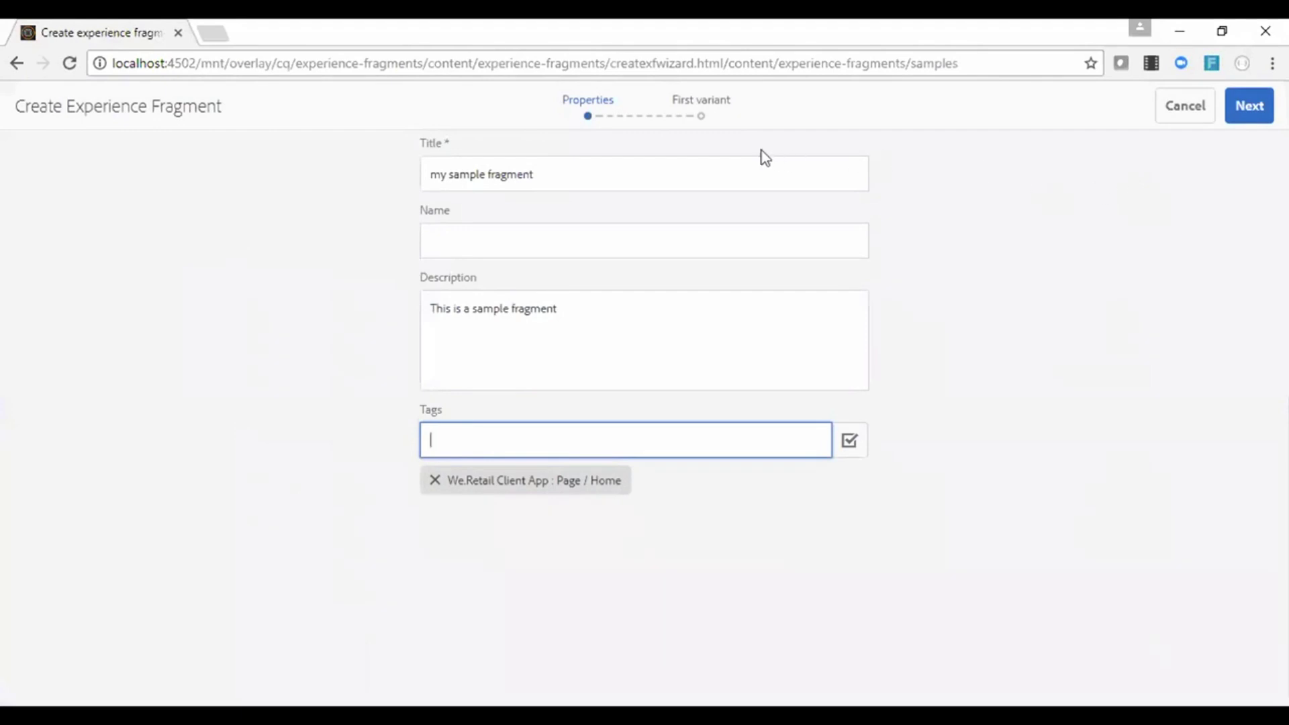
pyautogui.click(1242, 109)
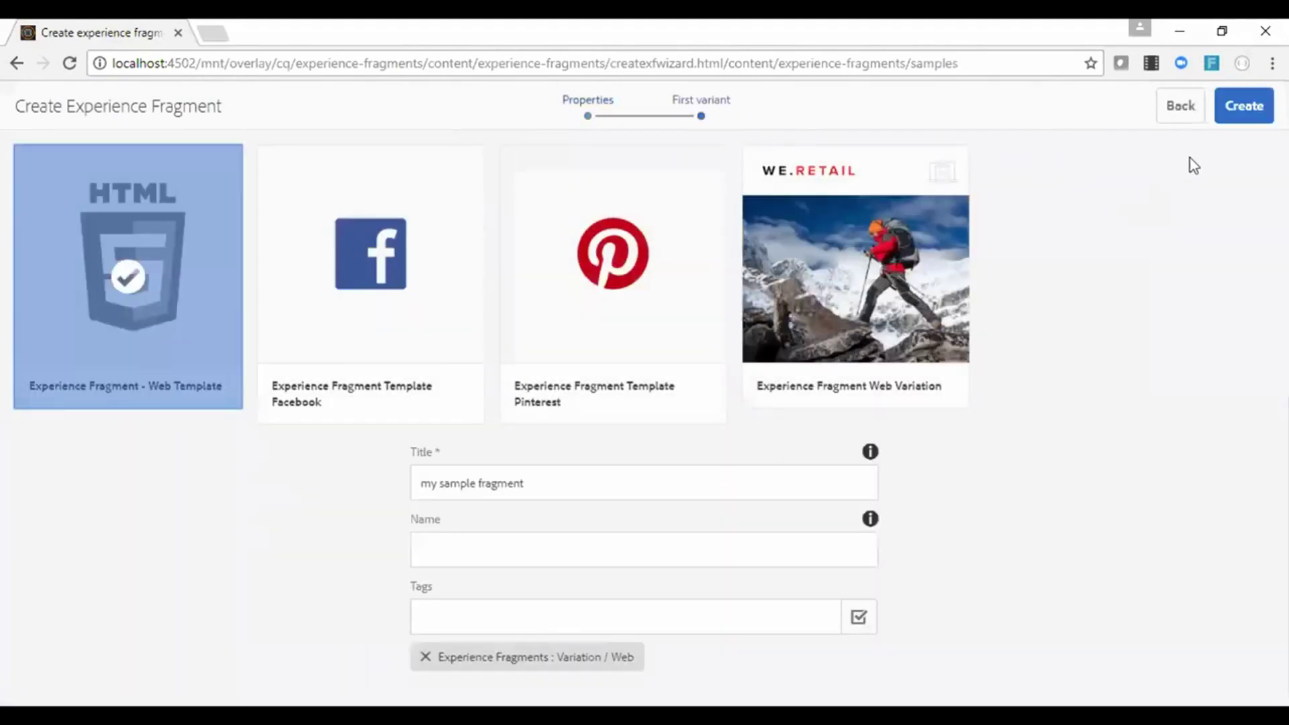
# Create the fragment from the Web Template and select its my sample fragment variation.
pyautogui.click(1253, 115)
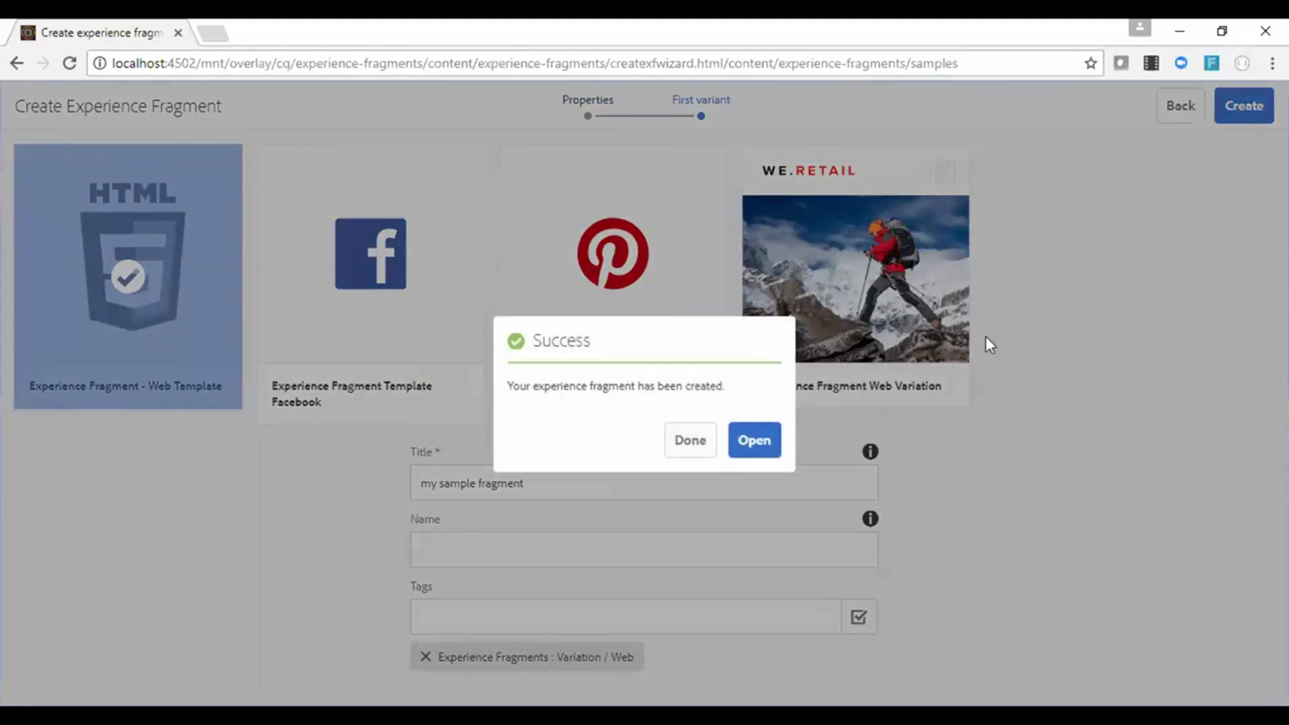
pyautogui.click(691, 440)
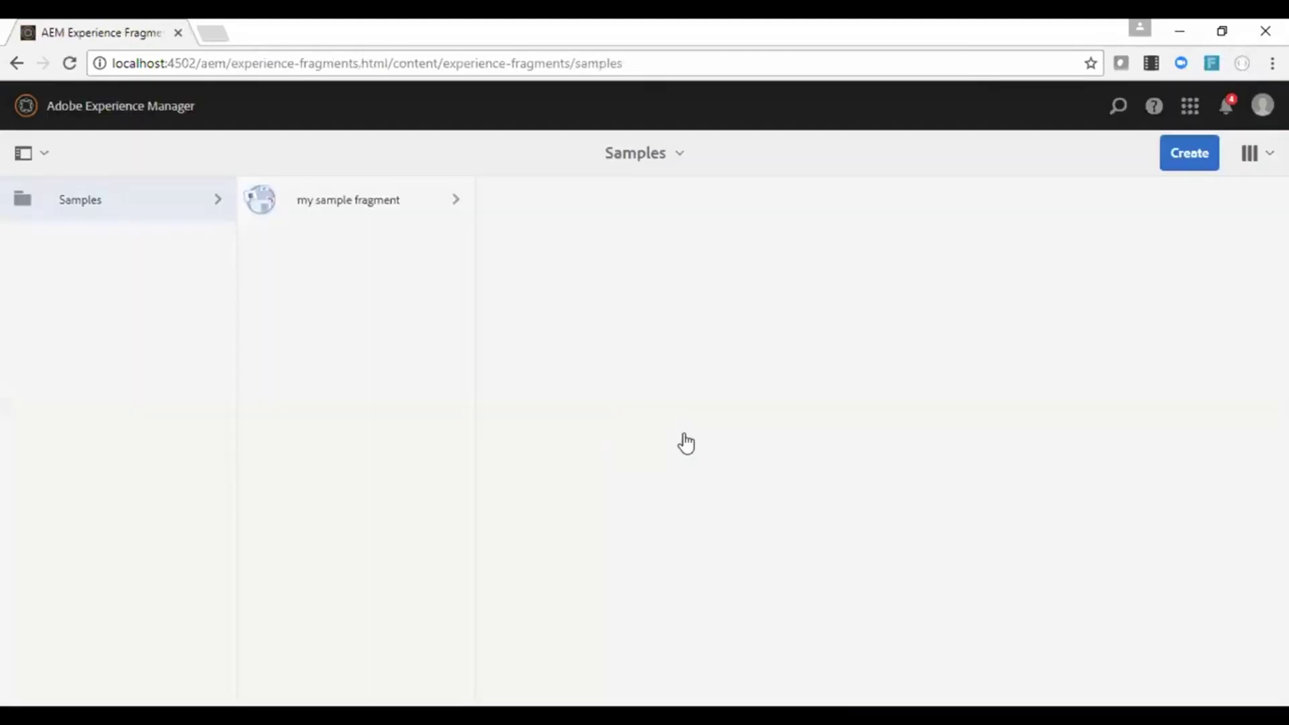
pyautogui.click(300, 205)
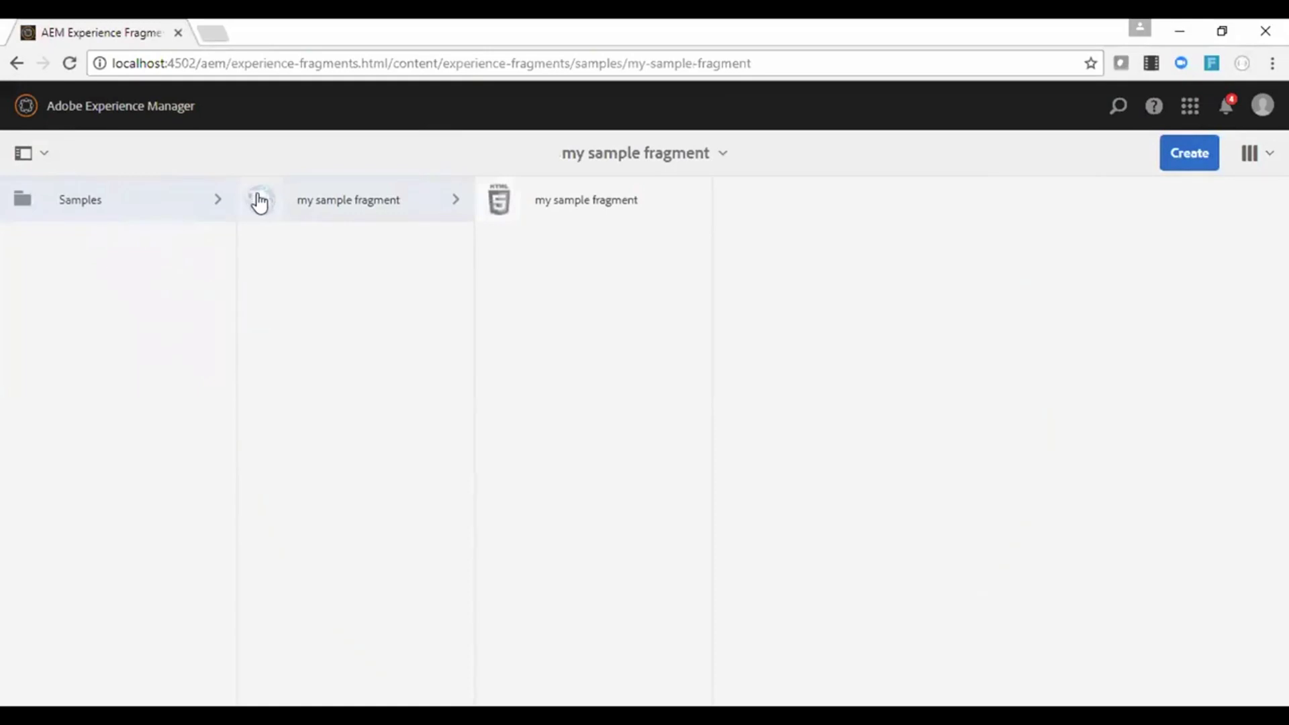
pyautogui.click(530, 212)
pyautogui.click(502, 206)
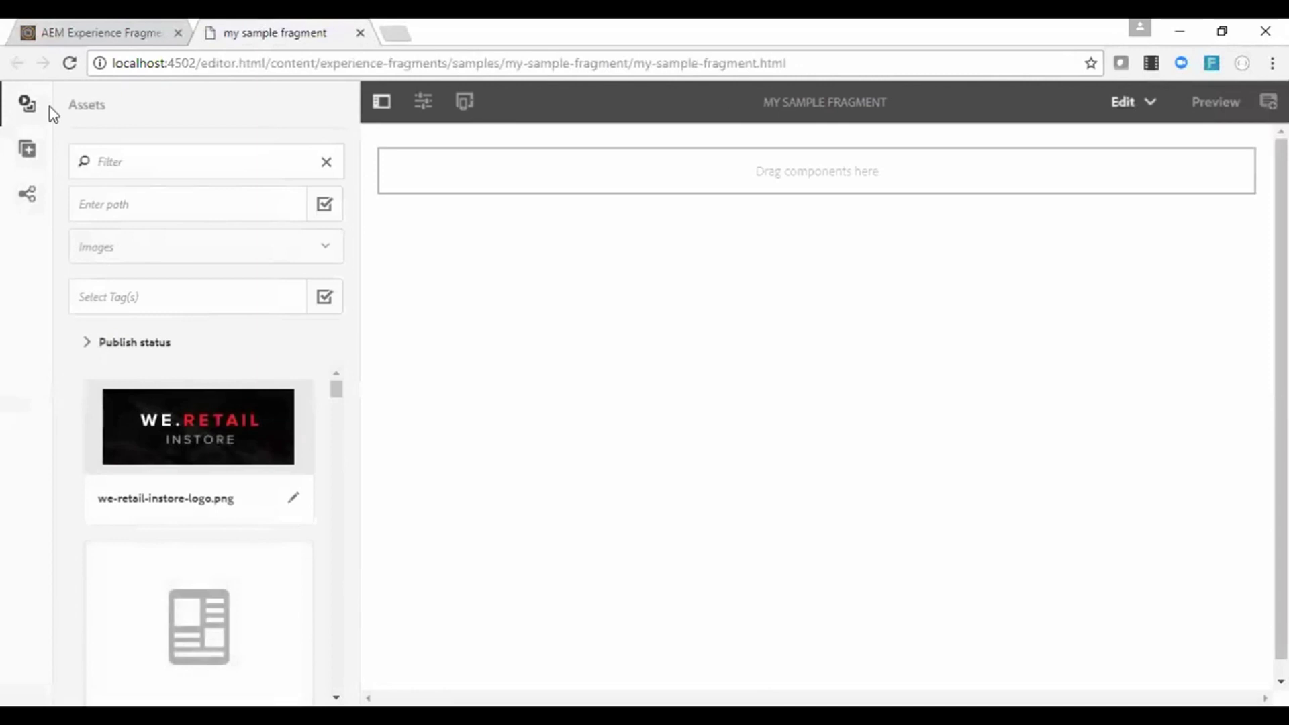
# Add an Image component showing we-retail-instore-logo.png, then bring up the fragment's variations.
pyautogui.click(31, 155)
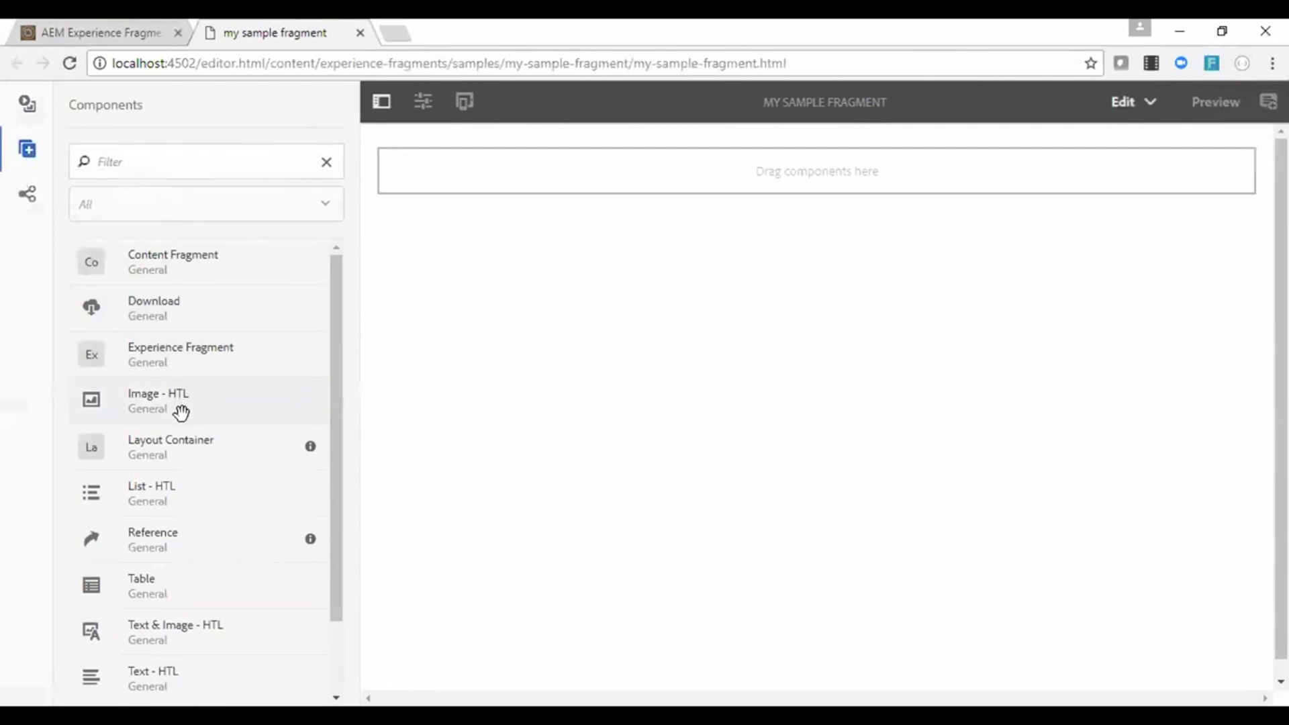
pyautogui.moveTo(181, 412)
pyautogui.mouseDown()
pyautogui.moveTo(814, 279)
pyautogui.moveTo(871, 178)
pyautogui.mouseUp()
pyautogui.click(844, 174)
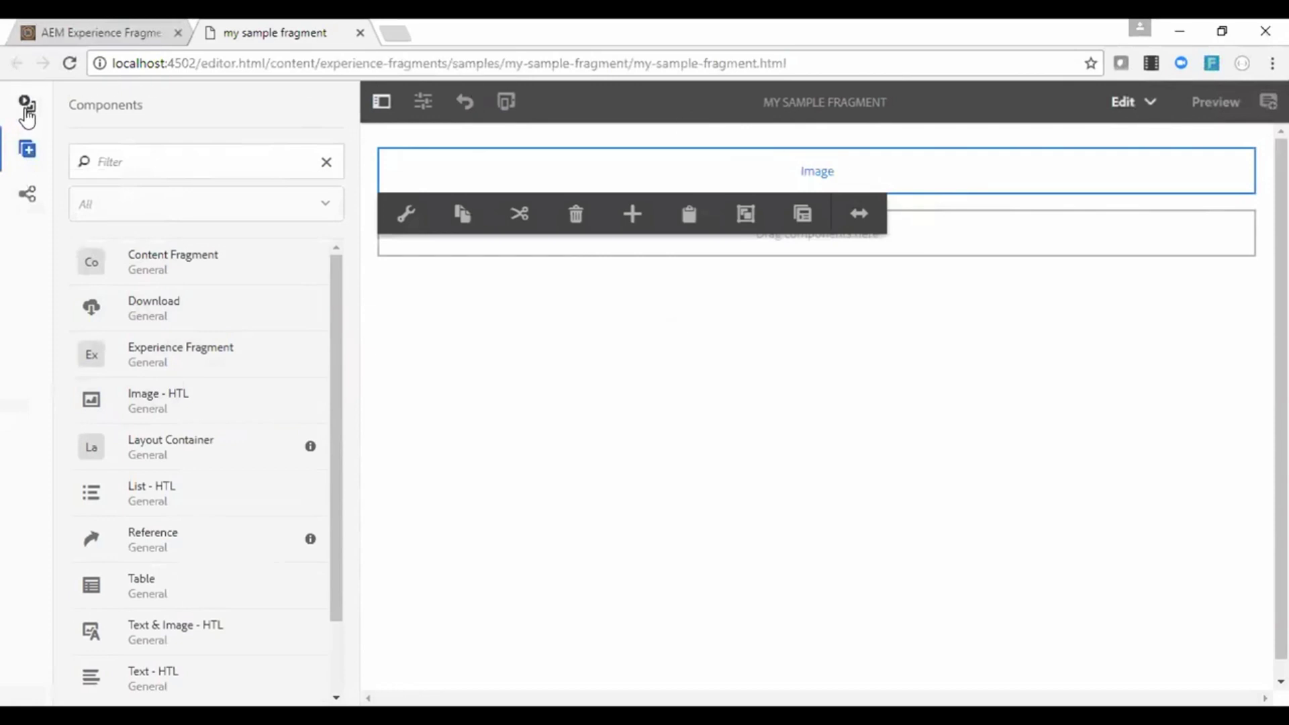
pyautogui.click(25, 108)
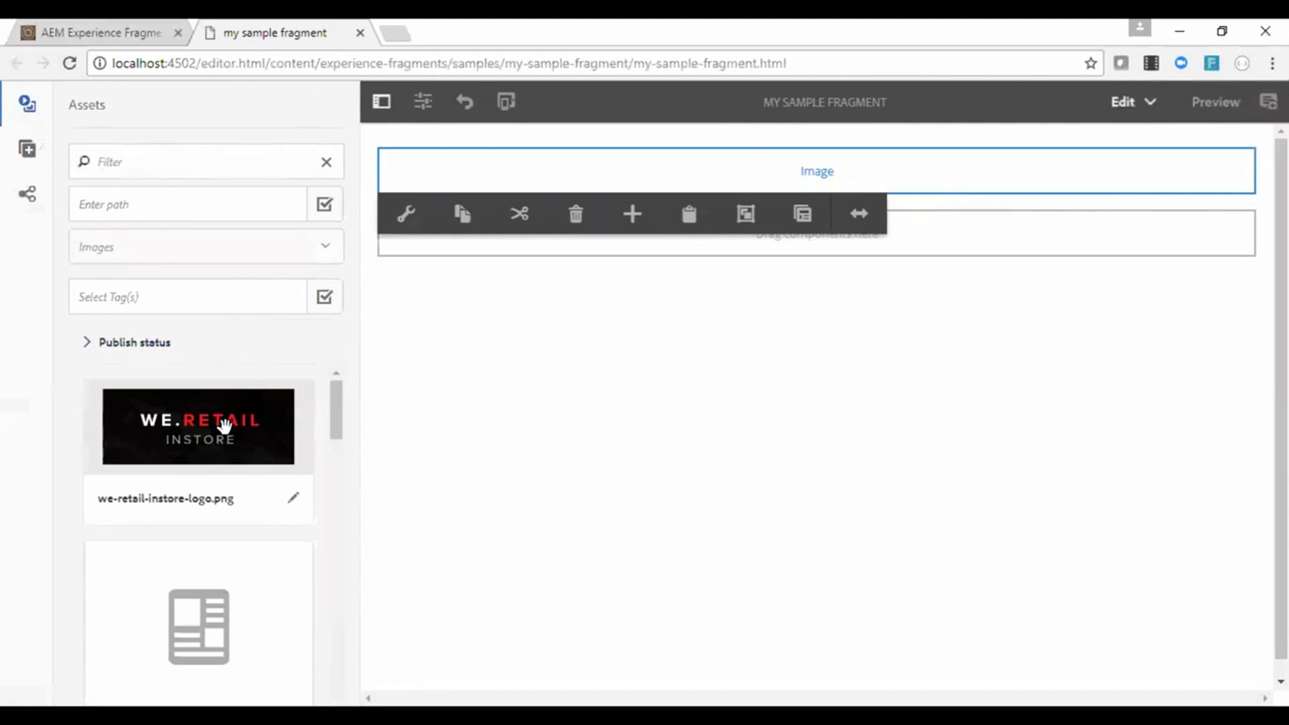
pyautogui.moveTo(195, 422); pyautogui.dragTo(868, 182)
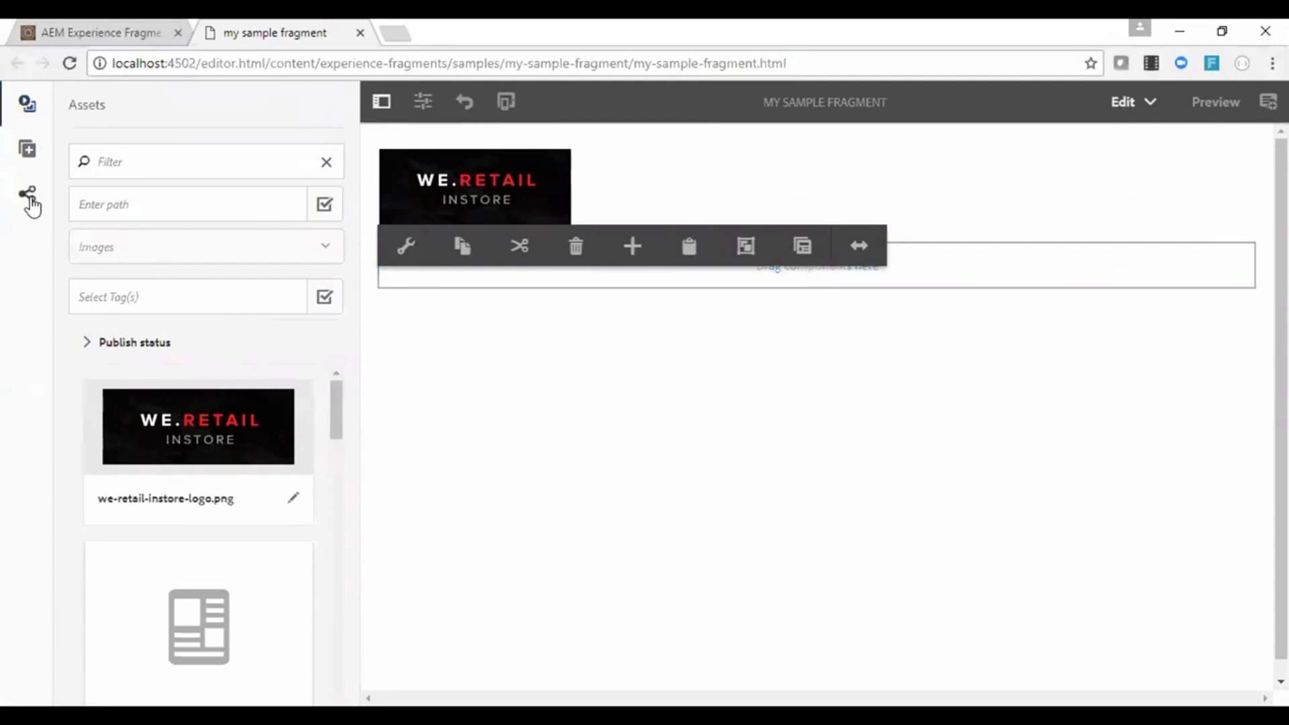
pyautogui.click(28, 196)
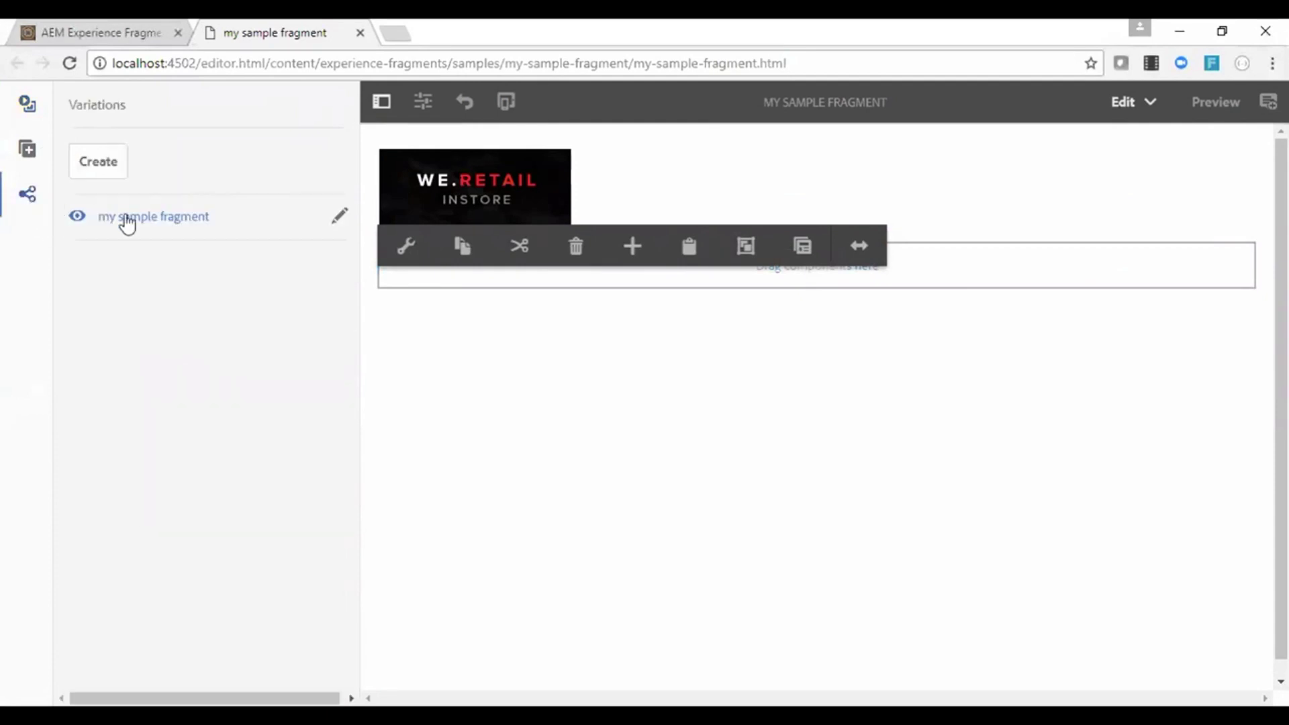
pyautogui.click(166, 227)
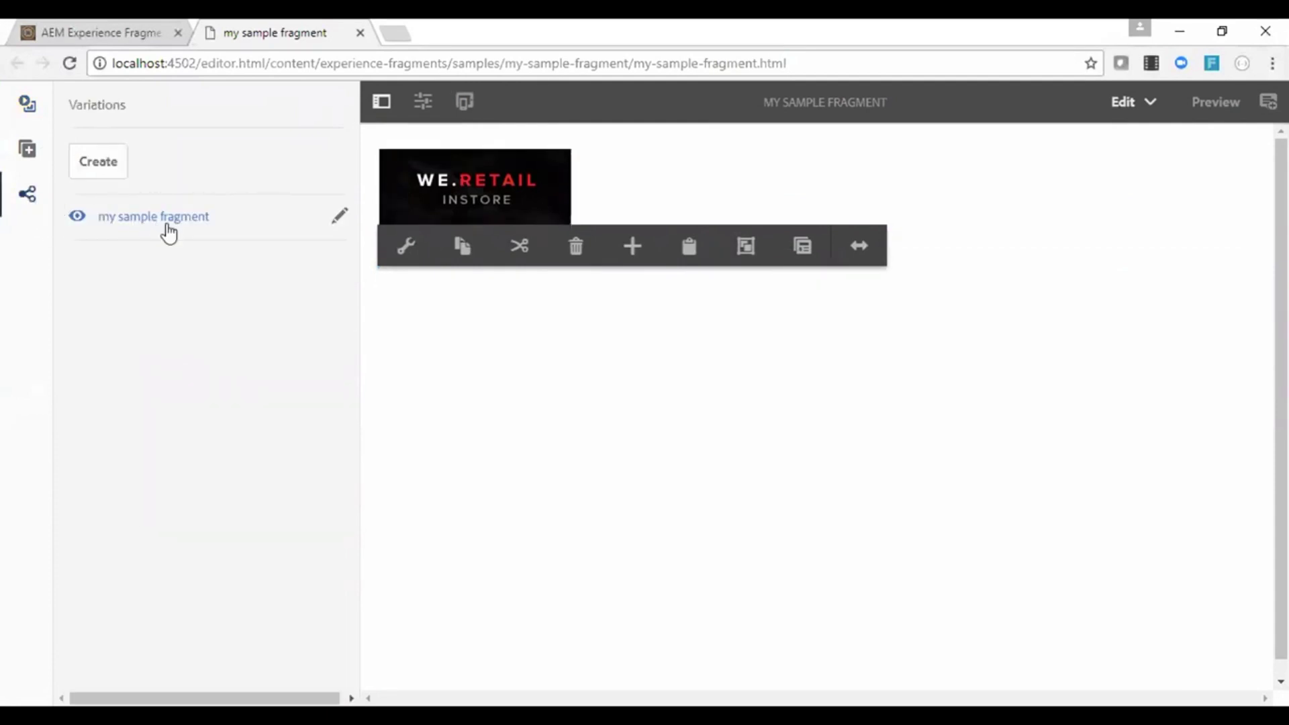
# Add variation 'Web' from Experience Fragment - Web Template, named sample, described for mobile.
pyautogui.click(110, 174)
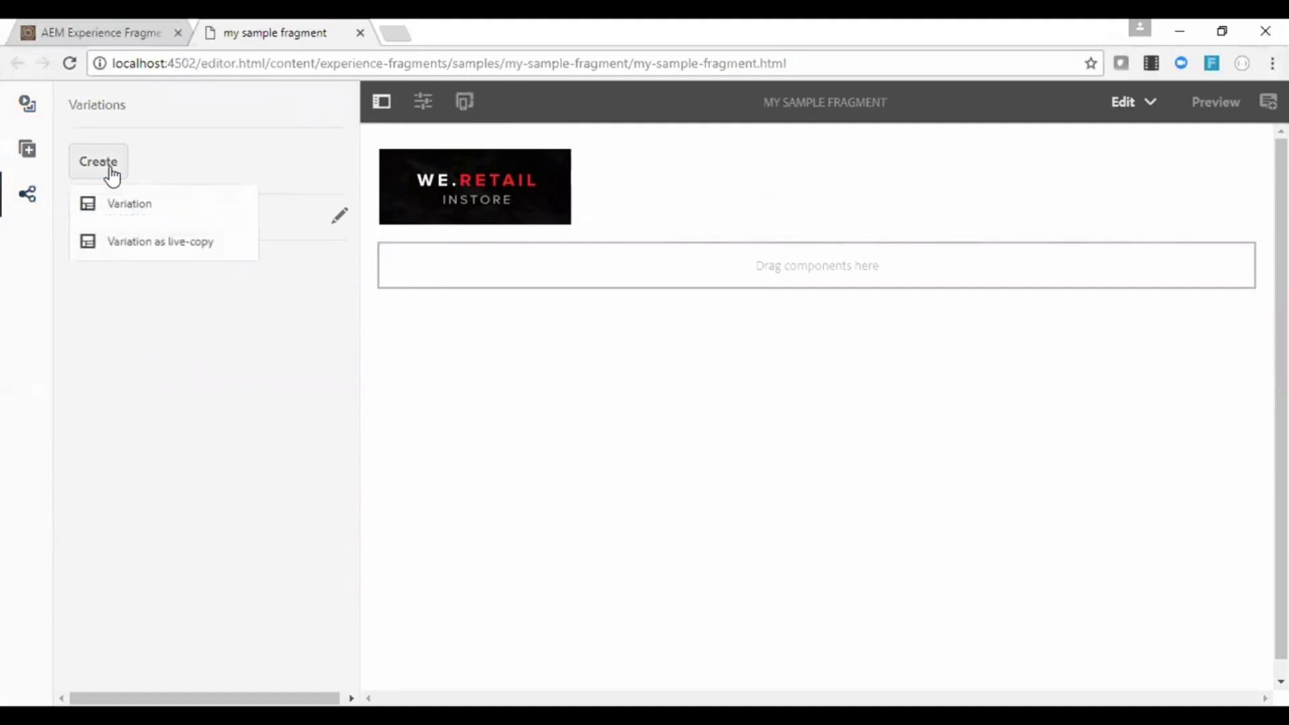
pyautogui.click(122, 203)
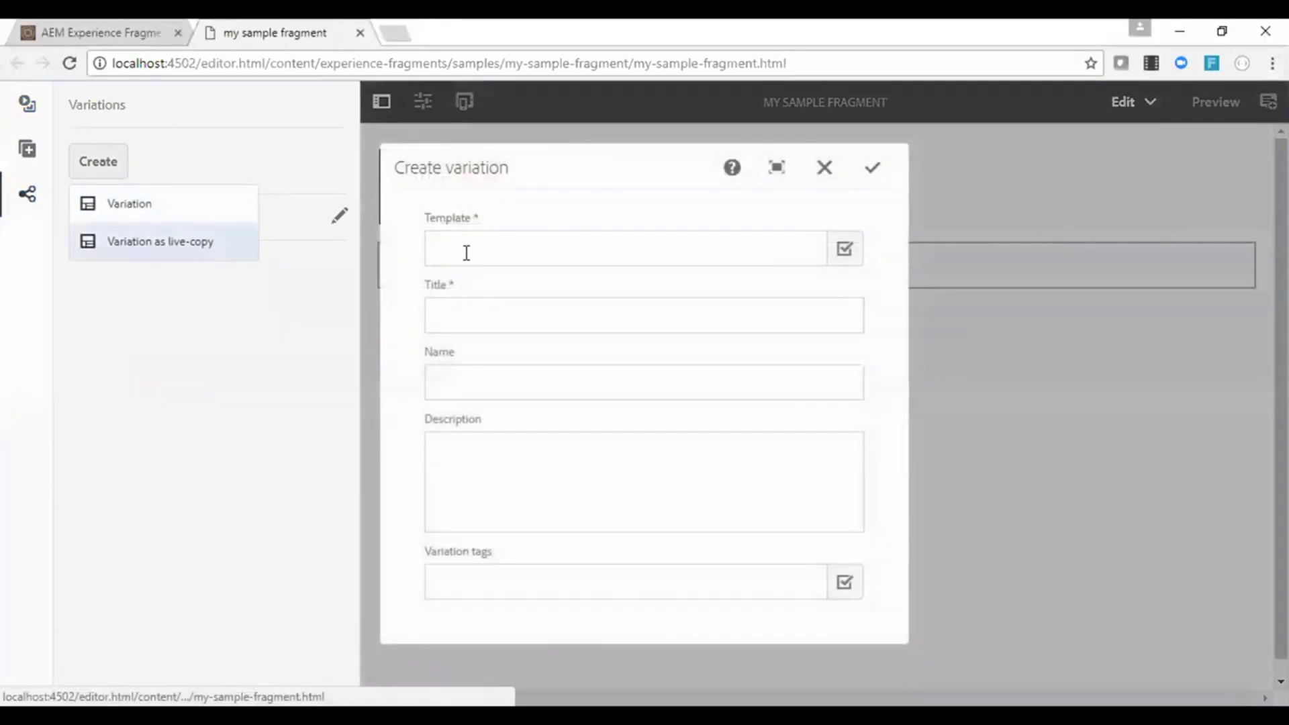
pyautogui.click(467, 253)
pyautogui.click(845, 249)
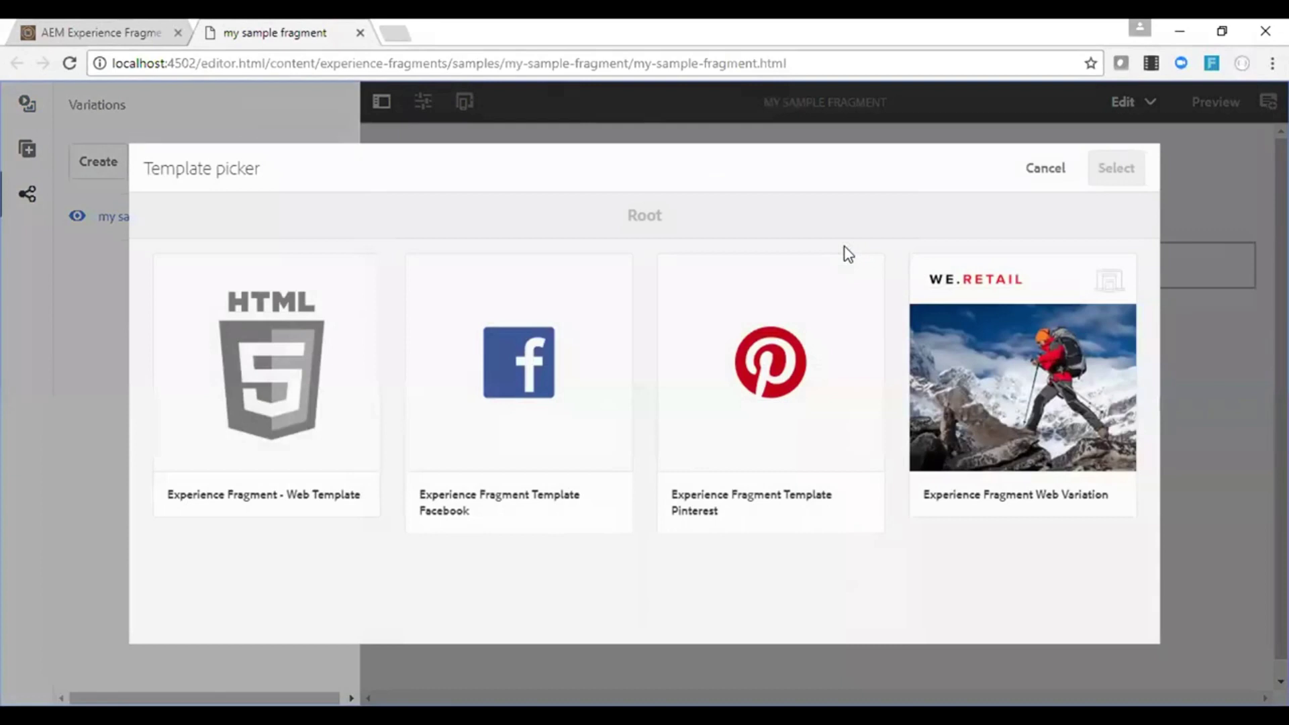
pyautogui.click(362, 392)
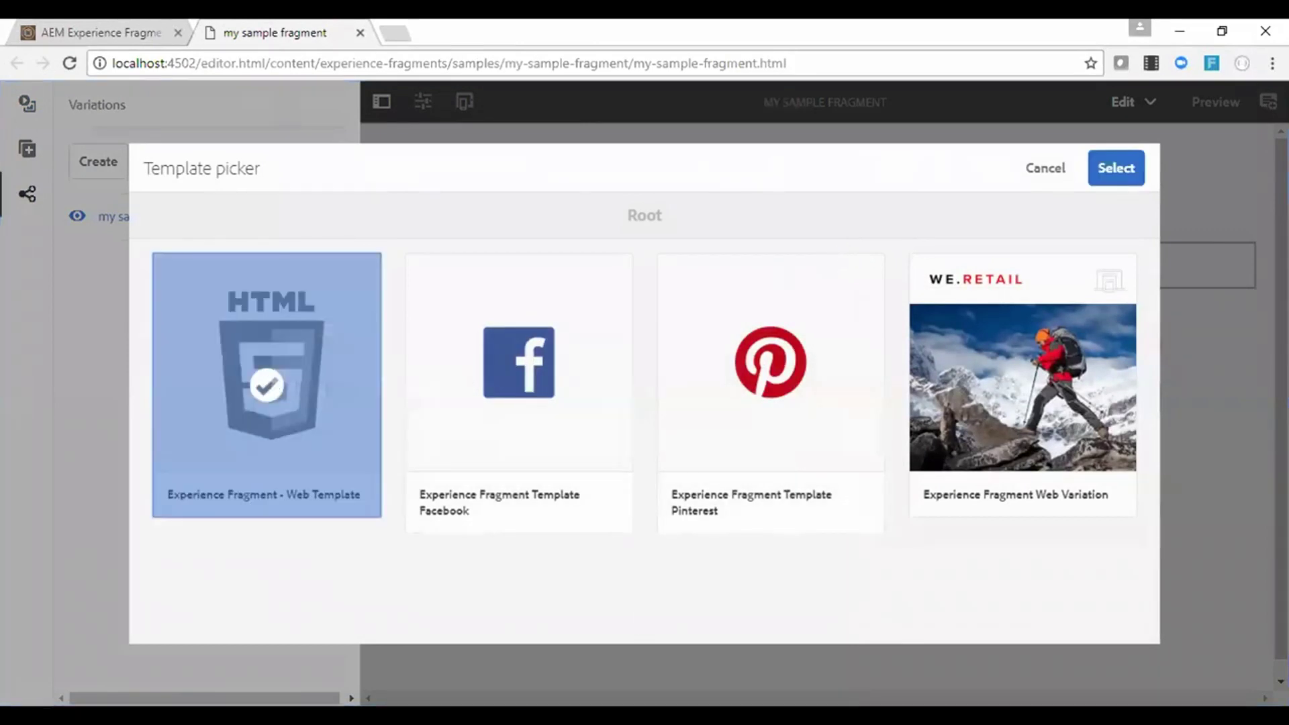
pyautogui.click(1116, 169)
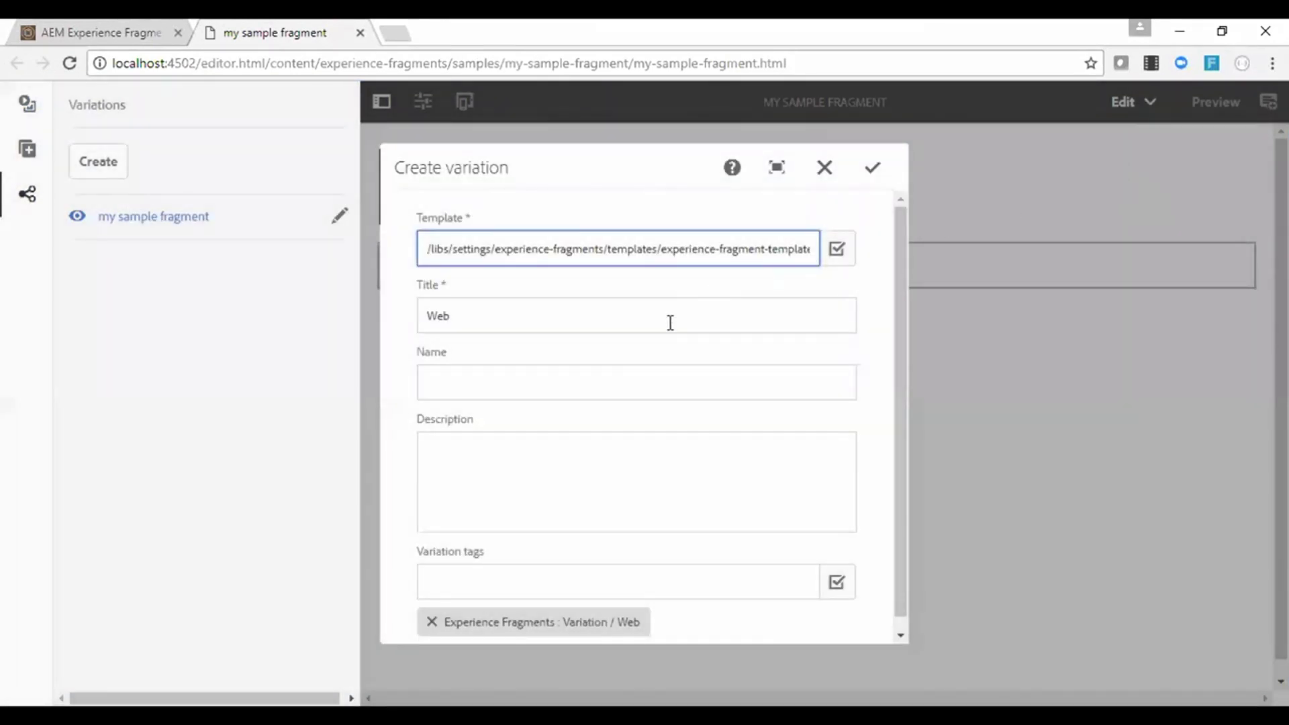
pyautogui.click(658, 383)
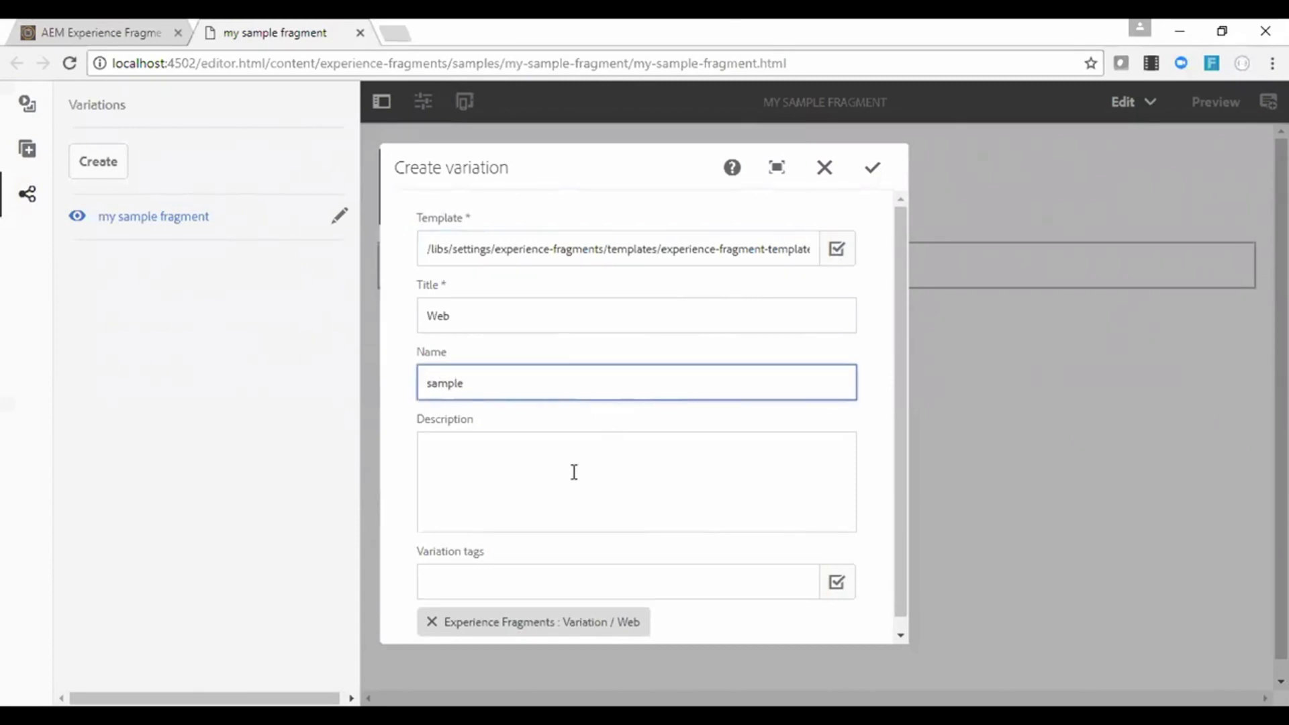
pyautogui.click(574, 472)
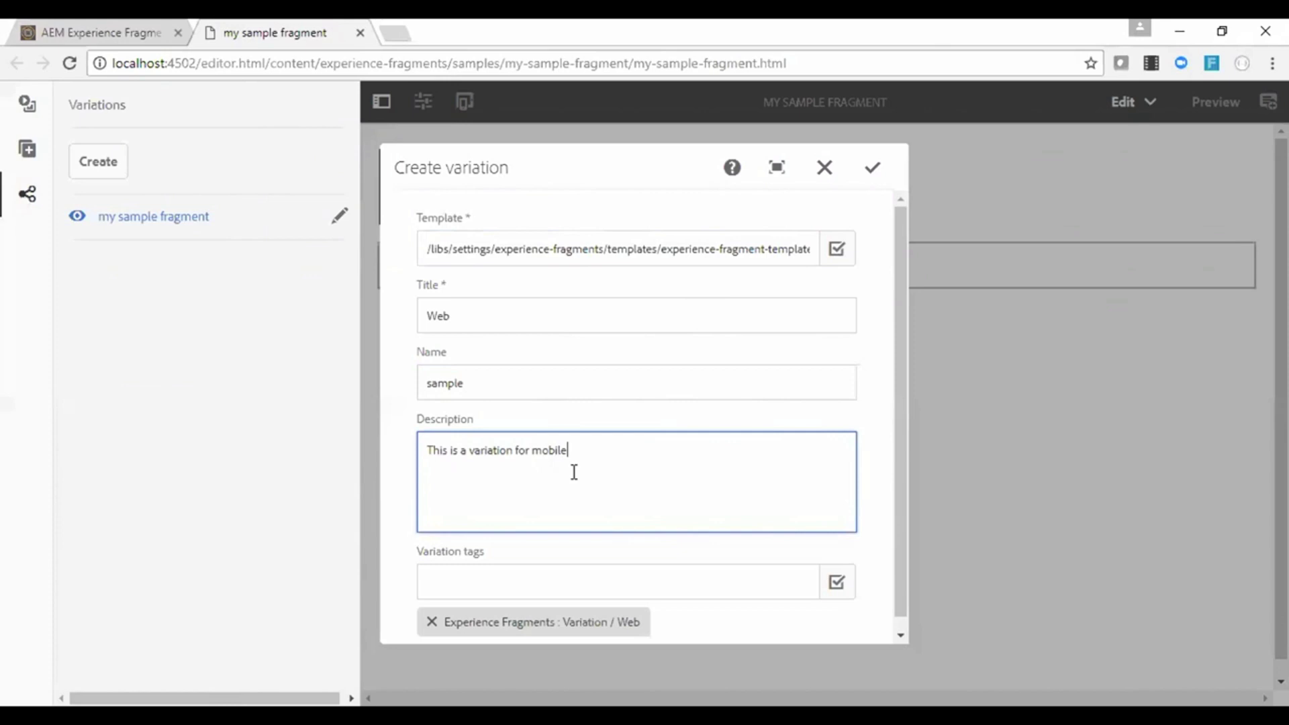
pyautogui.click(872, 170)
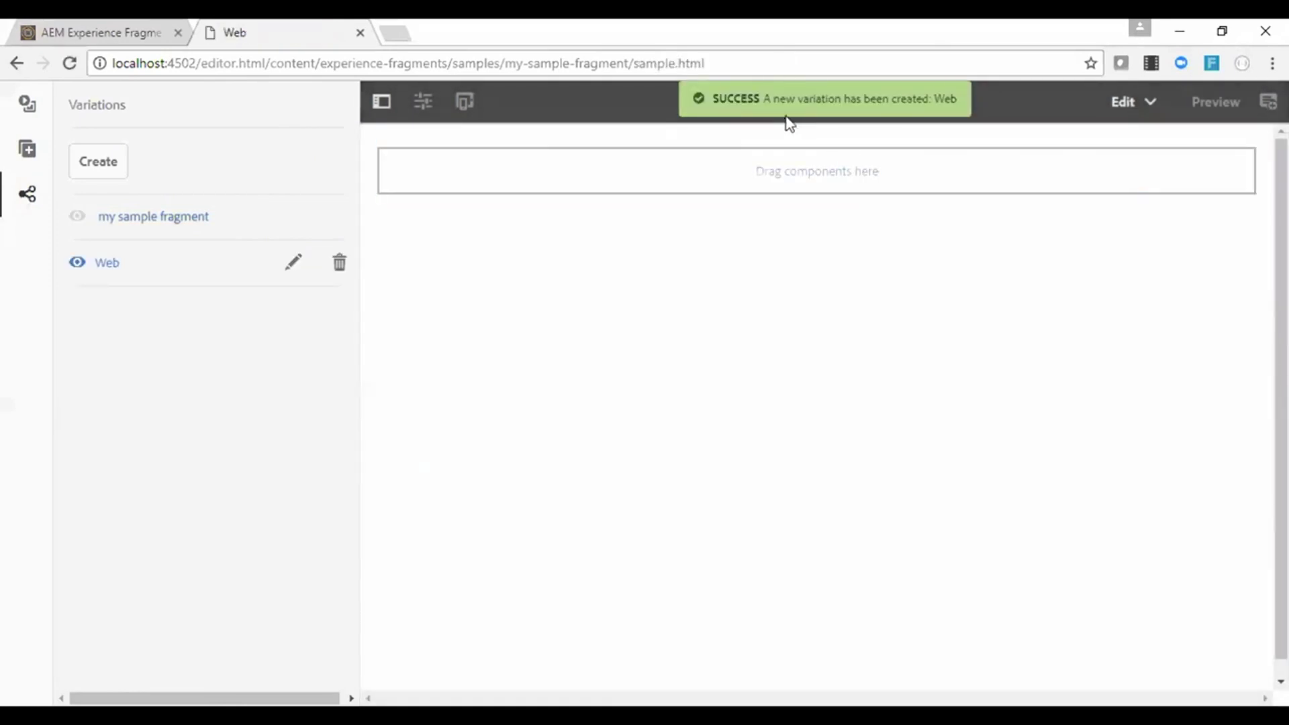
# Clear the success message and bring up the Web browser tab's context menu.
pyautogui.moveTo(763, 98); pyautogui.dragTo(980, 108)
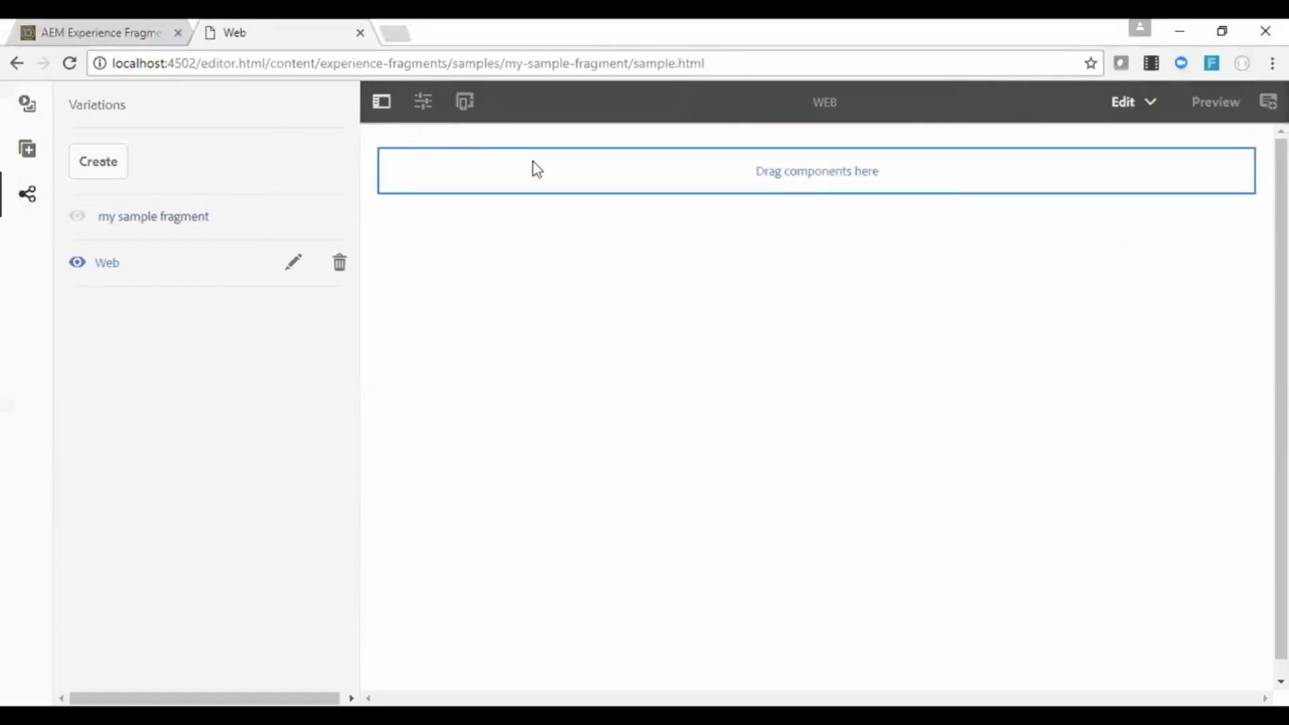
pyautogui.rightClick(261, 38)
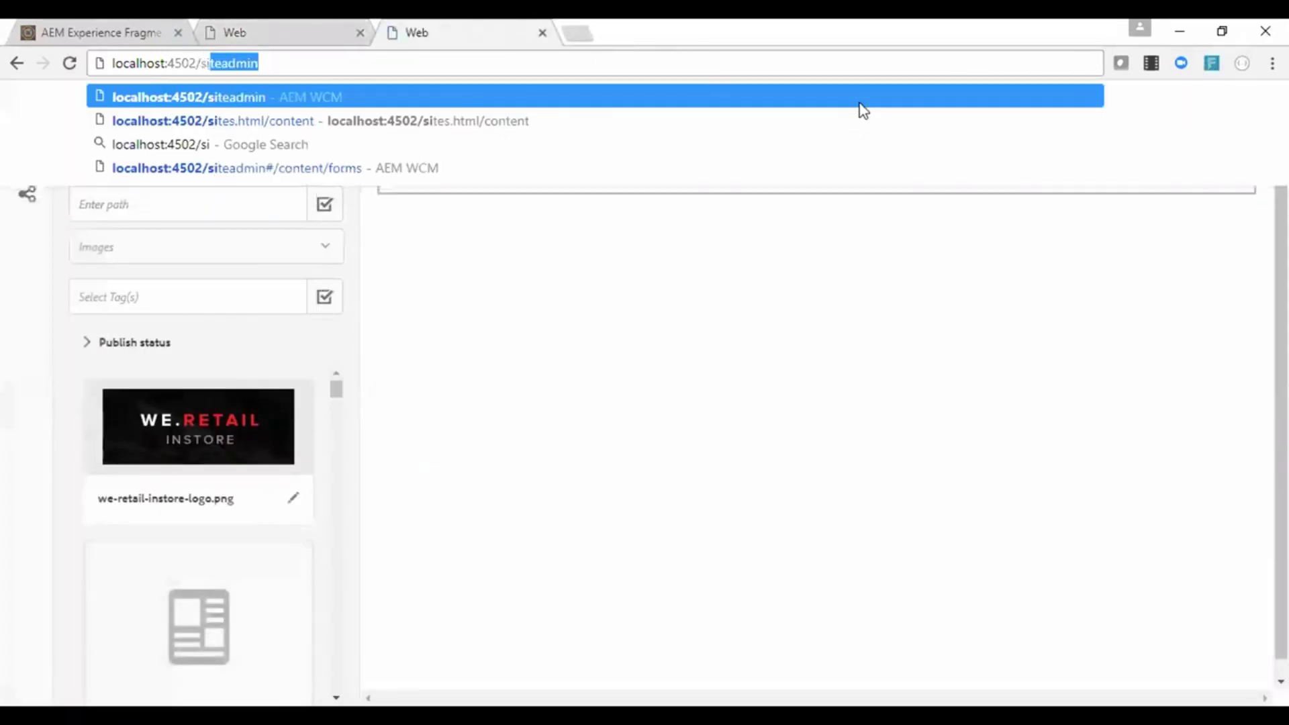
# In localhost:4502/siteadmin, navigate to We.Retail > United States > English.
pyautogui.press('Return')
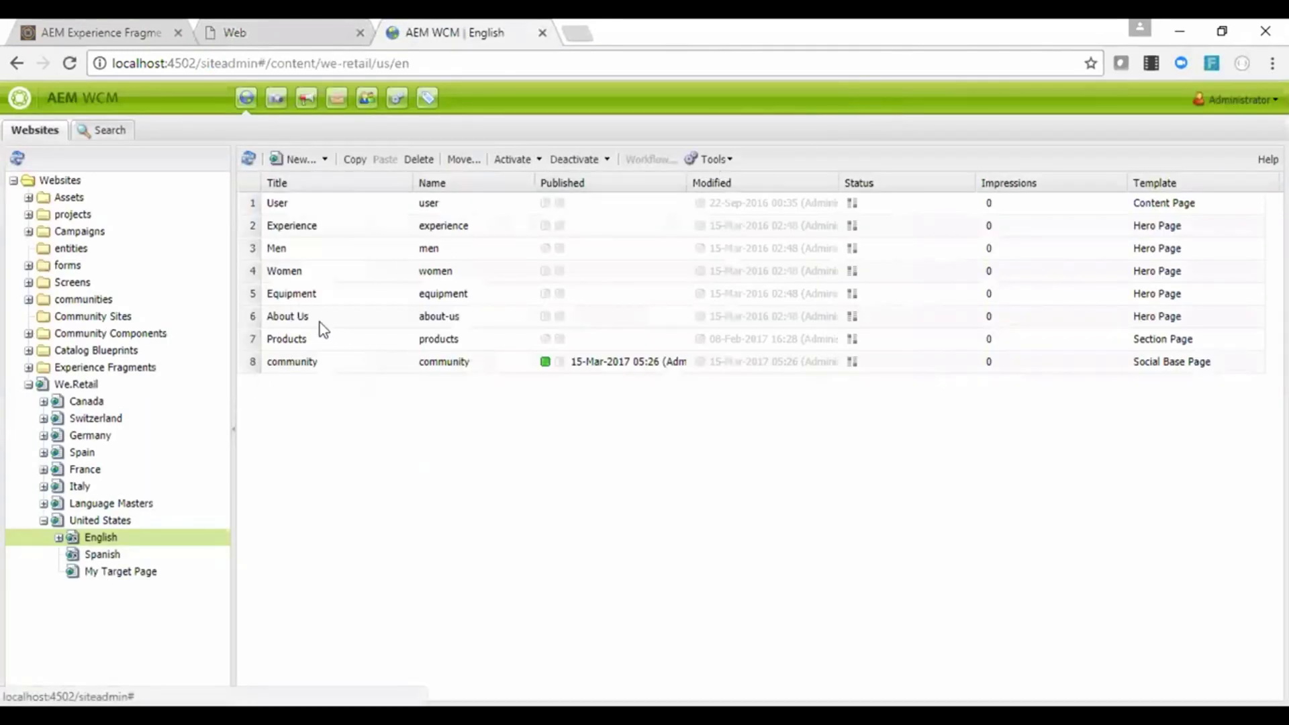
pyautogui.click(128, 385)
pyautogui.click(133, 520)
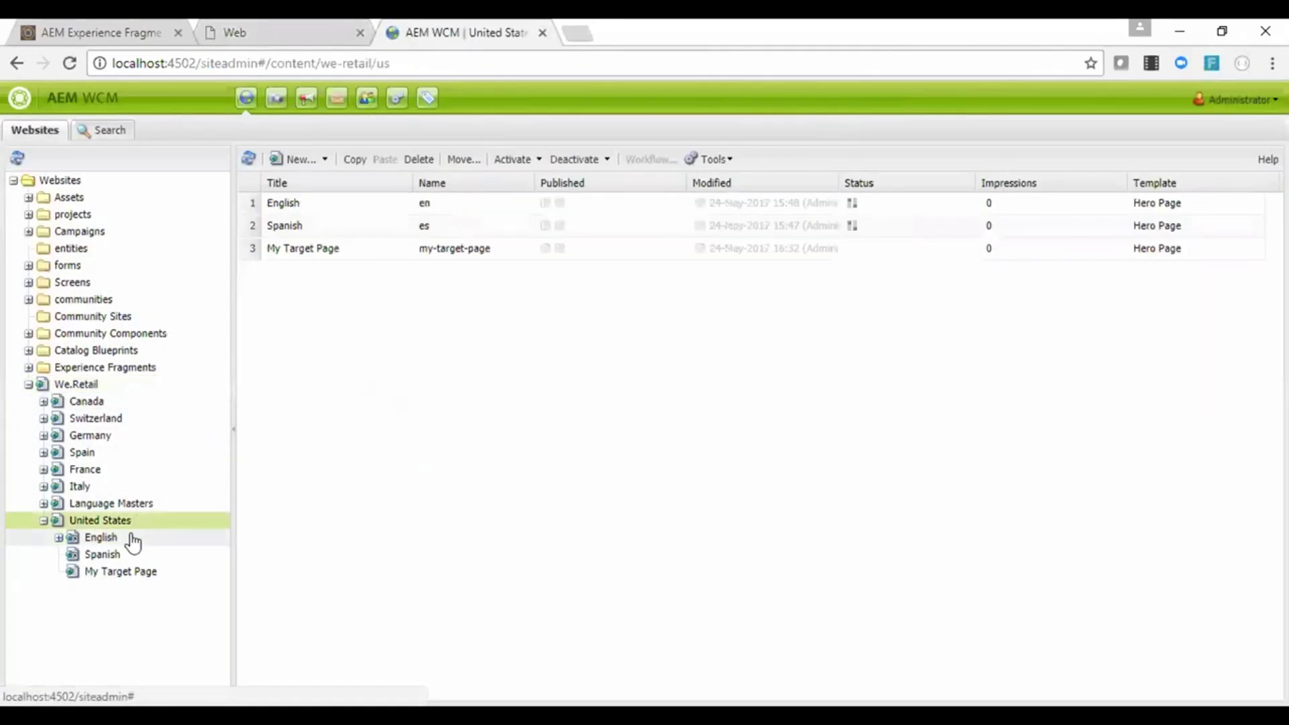
pyautogui.click(132, 537)
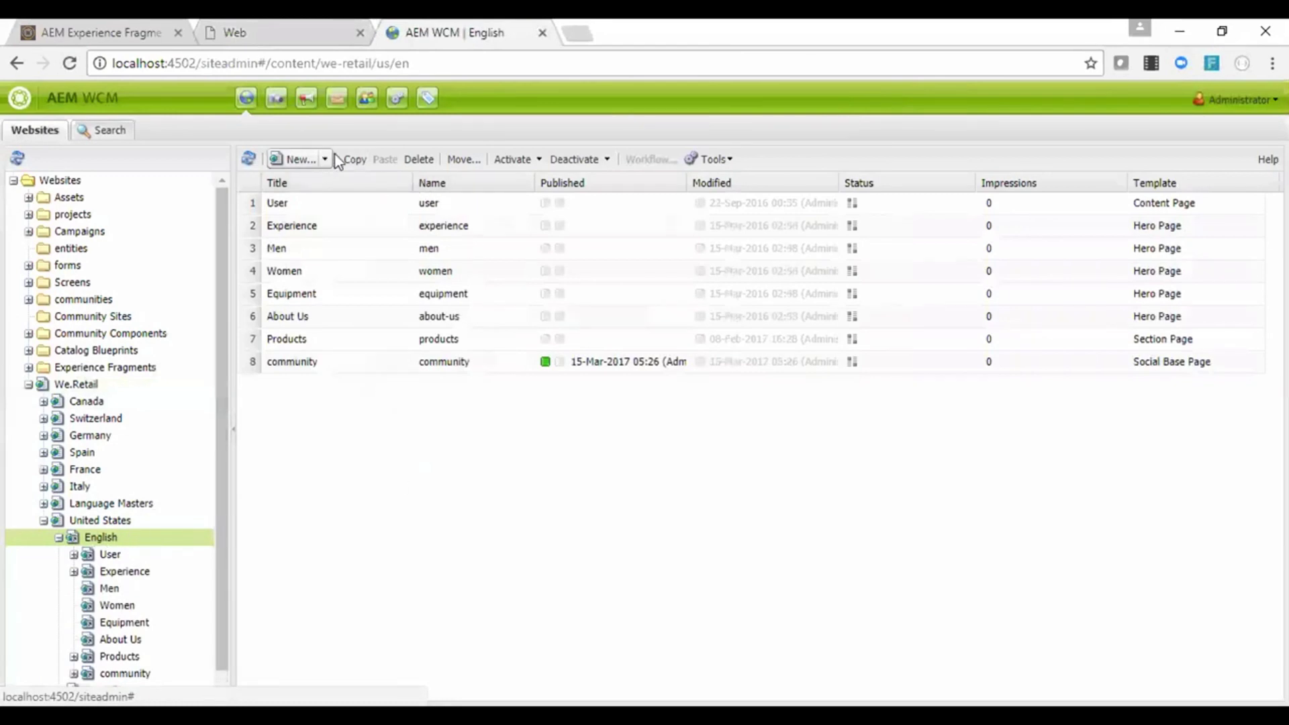
# Create a new Content Page titled test there.
pyautogui.click(325, 159)
pyautogui.click(316, 181)
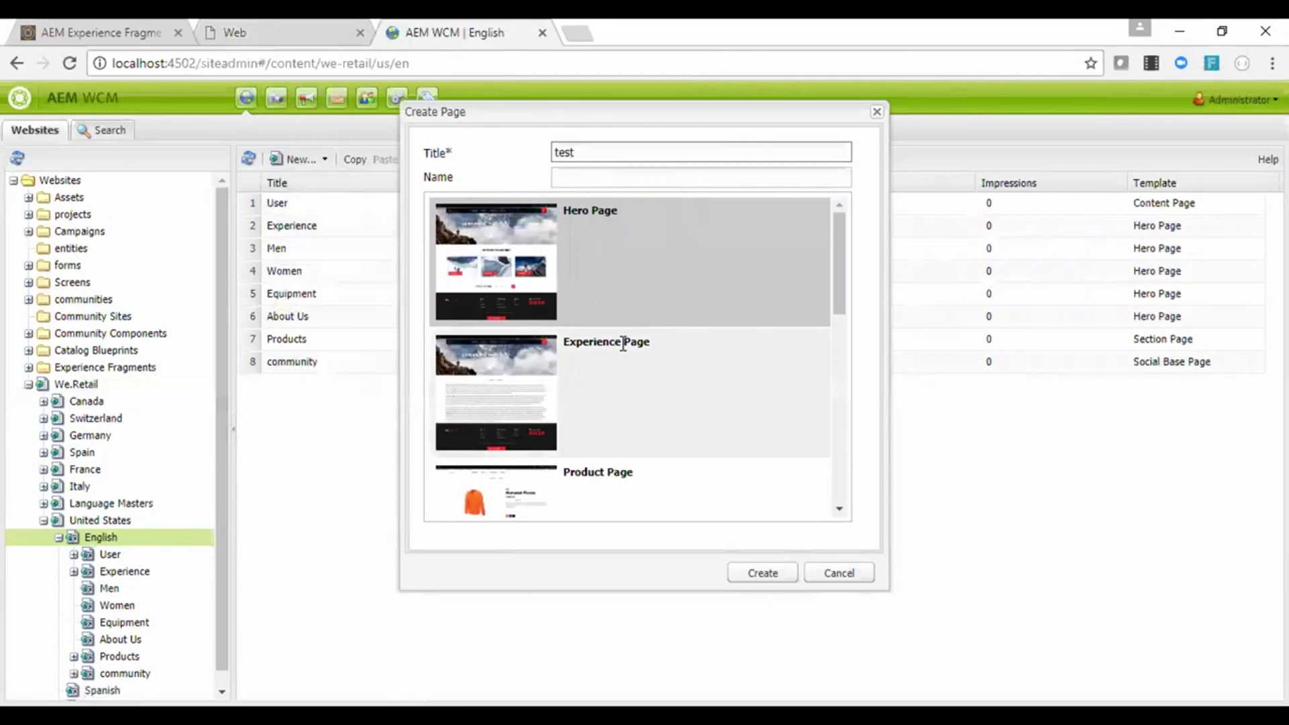
pyautogui.scroll(-10, 623, 349)
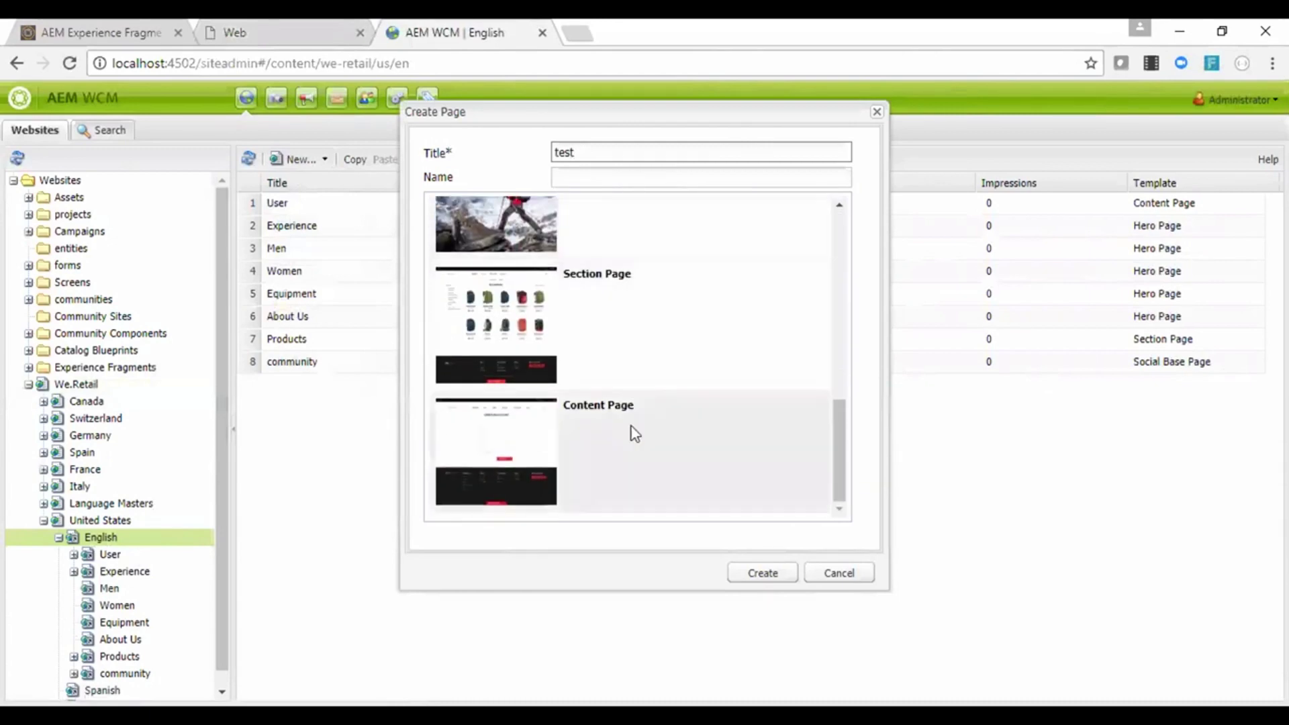
pyautogui.click(631, 428)
pyautogui.click(763, 573)
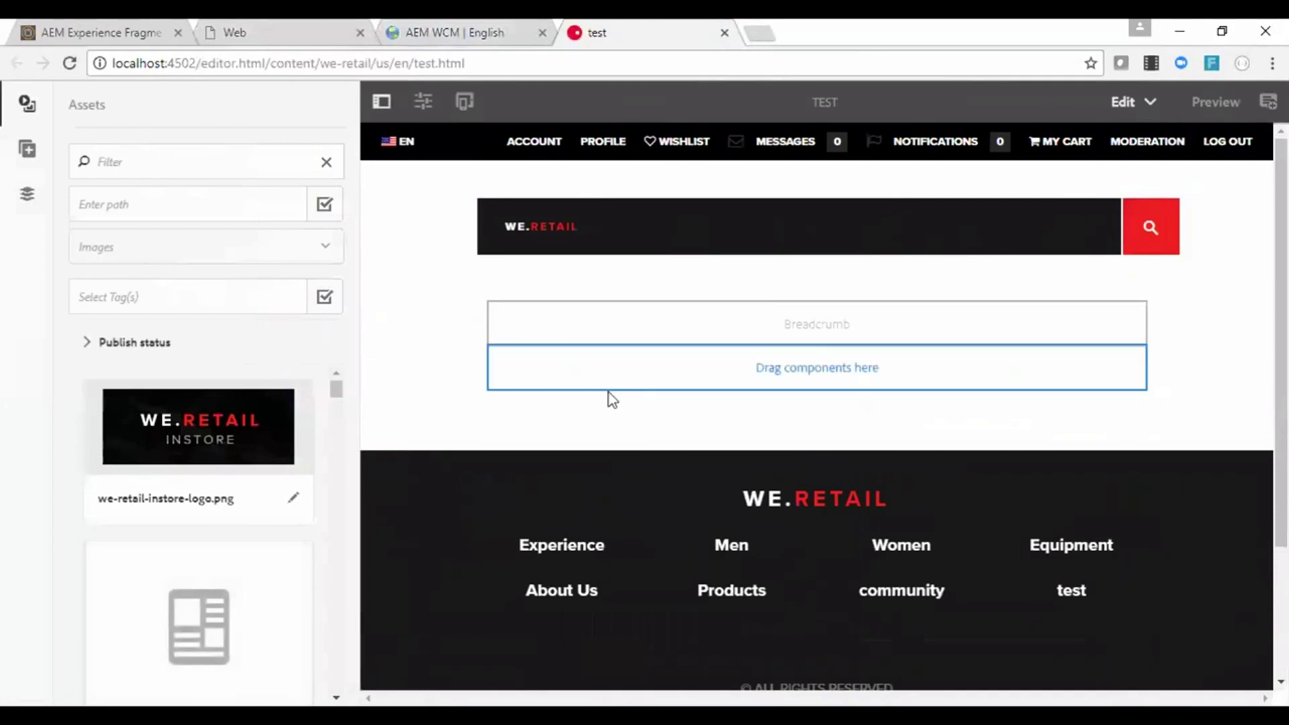
pyautogui.click(769, 374)
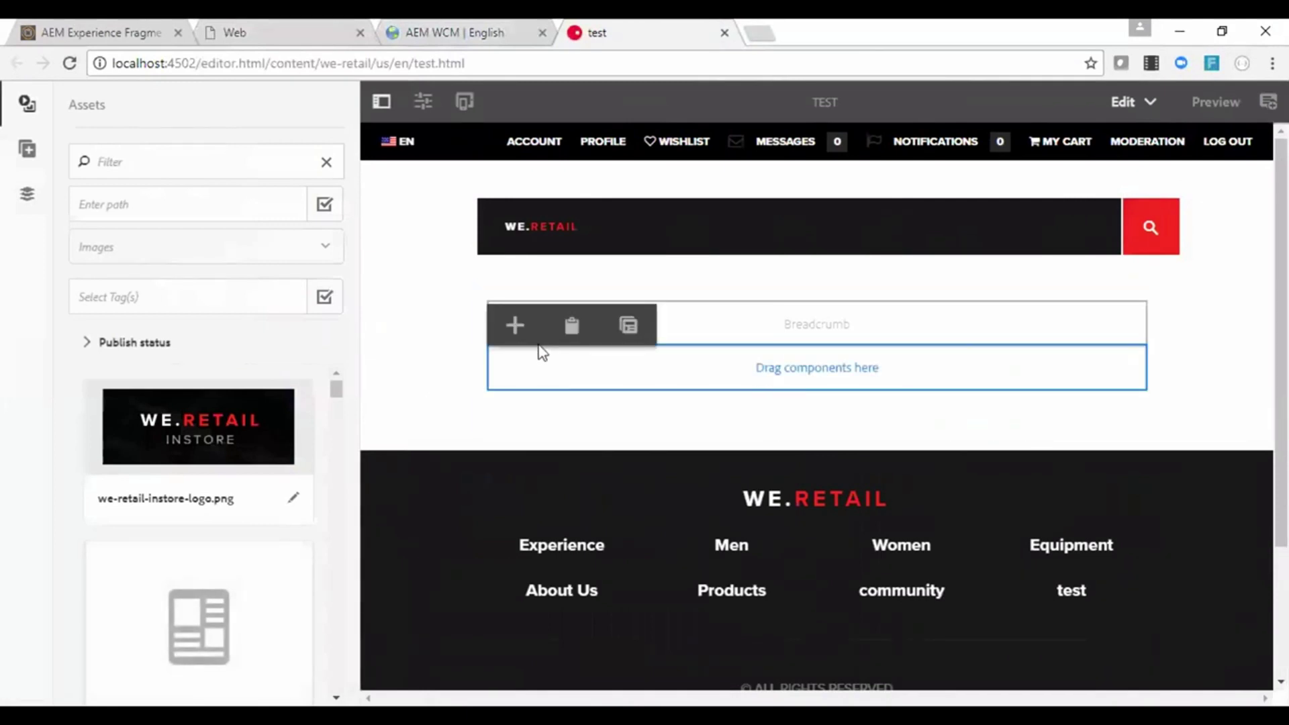
pyautogui.click(521, 332)
pyautogui.scroll(-1, 524, 341)
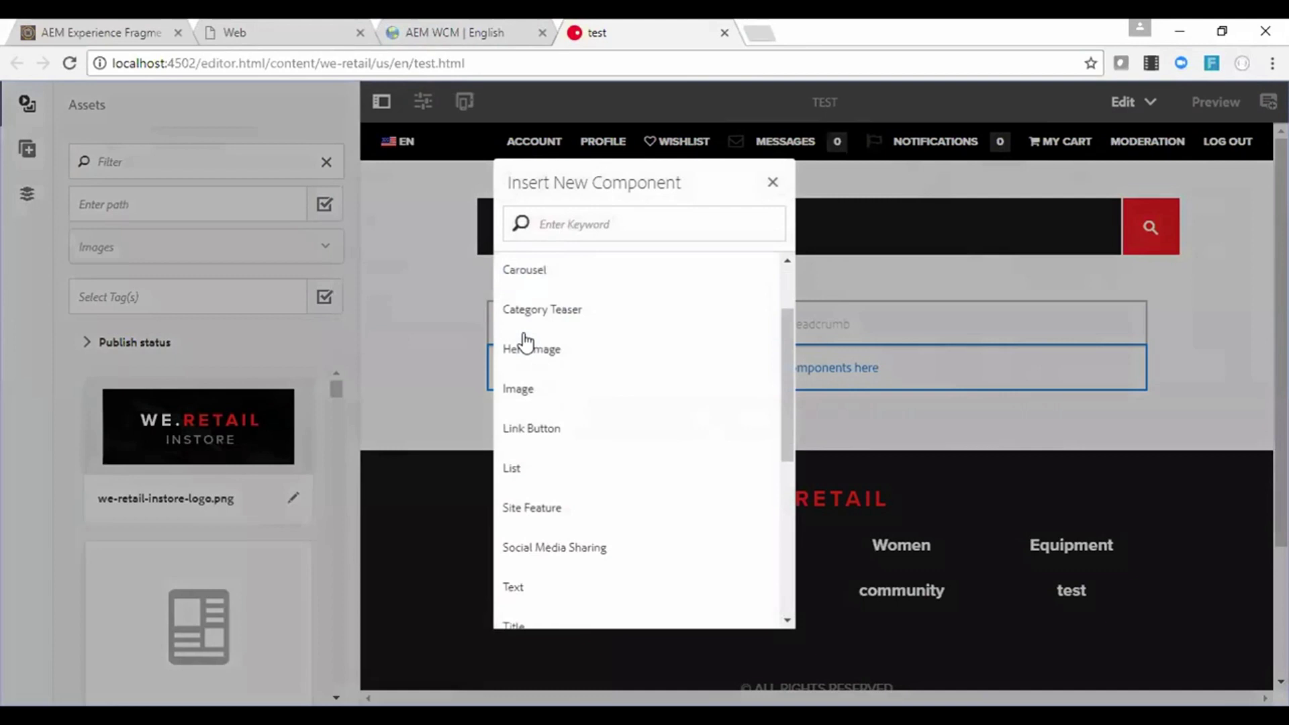
pyautogui.scroll(-5, 526, 343)
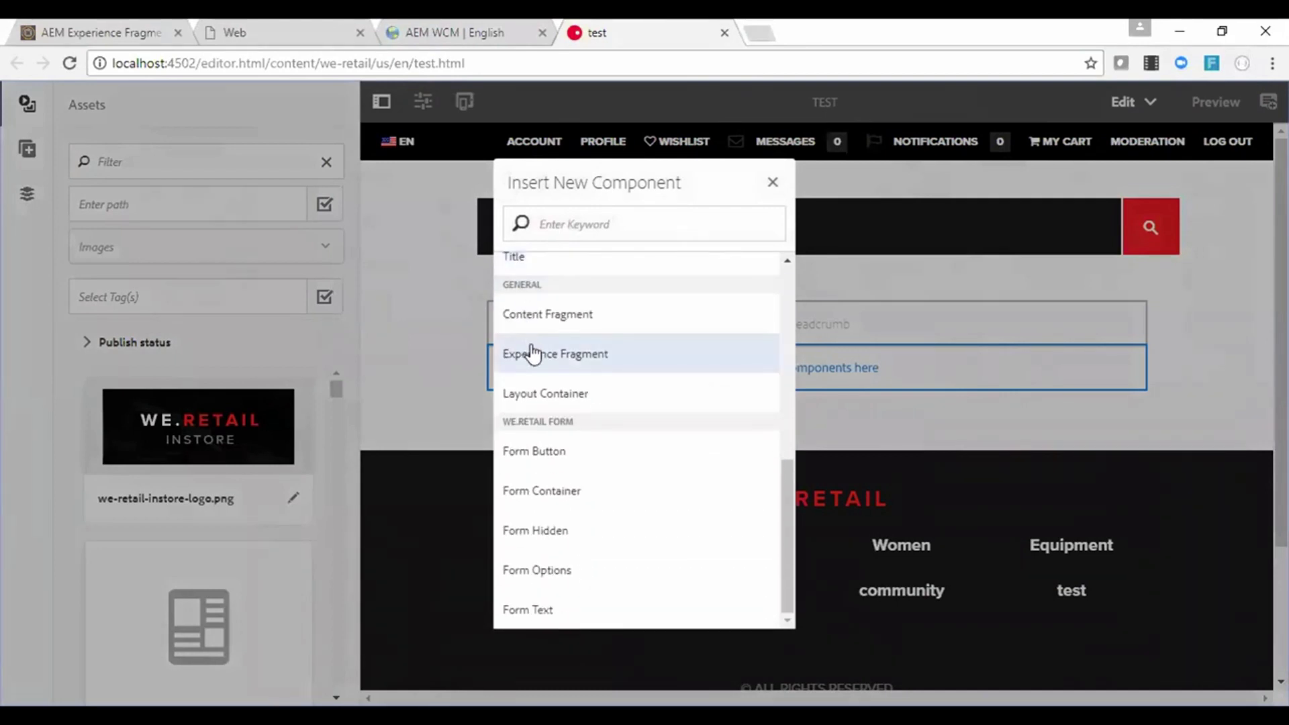
pyautogui.click(537, 358)
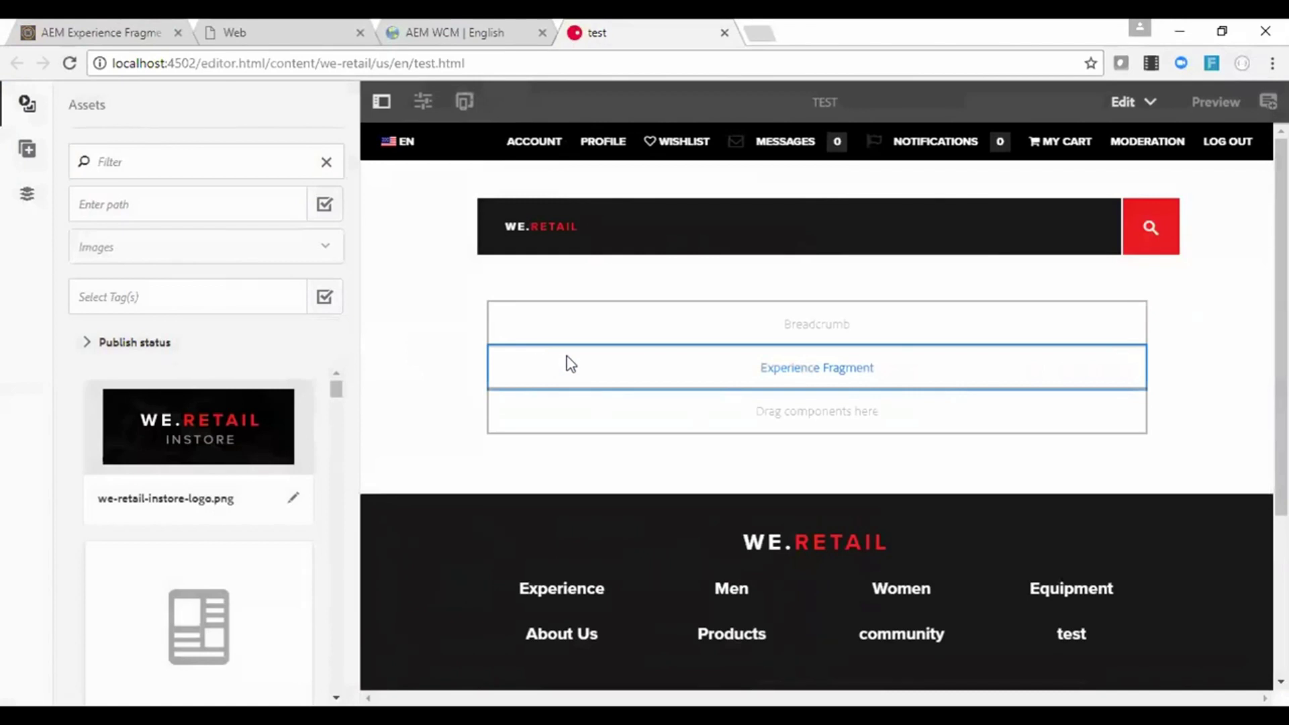
pyautogui.click(567, 363)
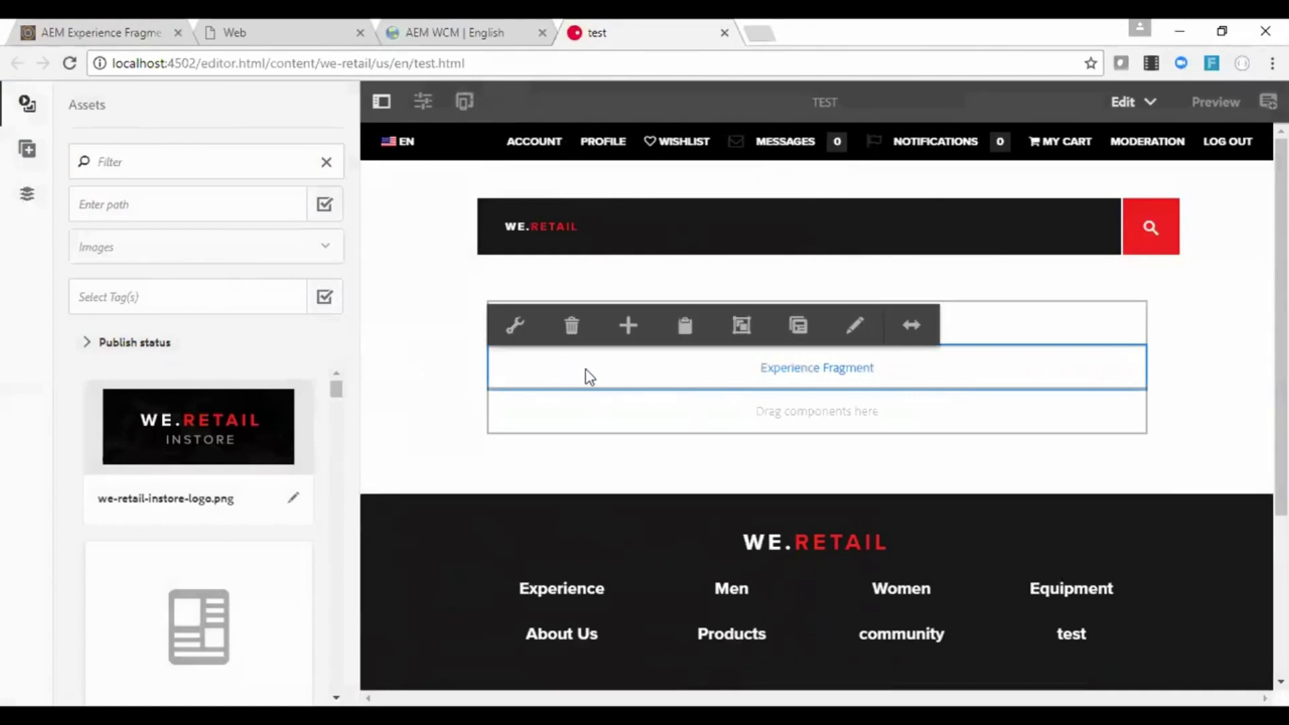
pyautogui.click(628, 326)
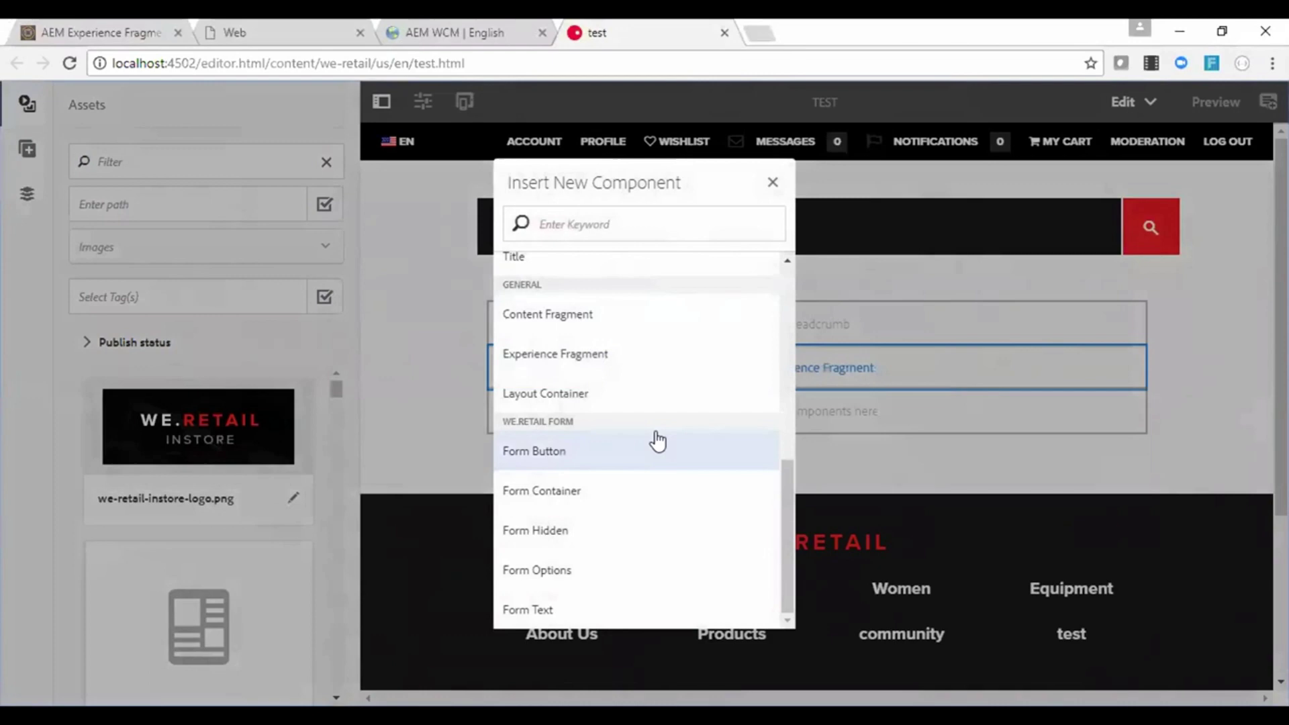
pyautogui.click(900, 363)
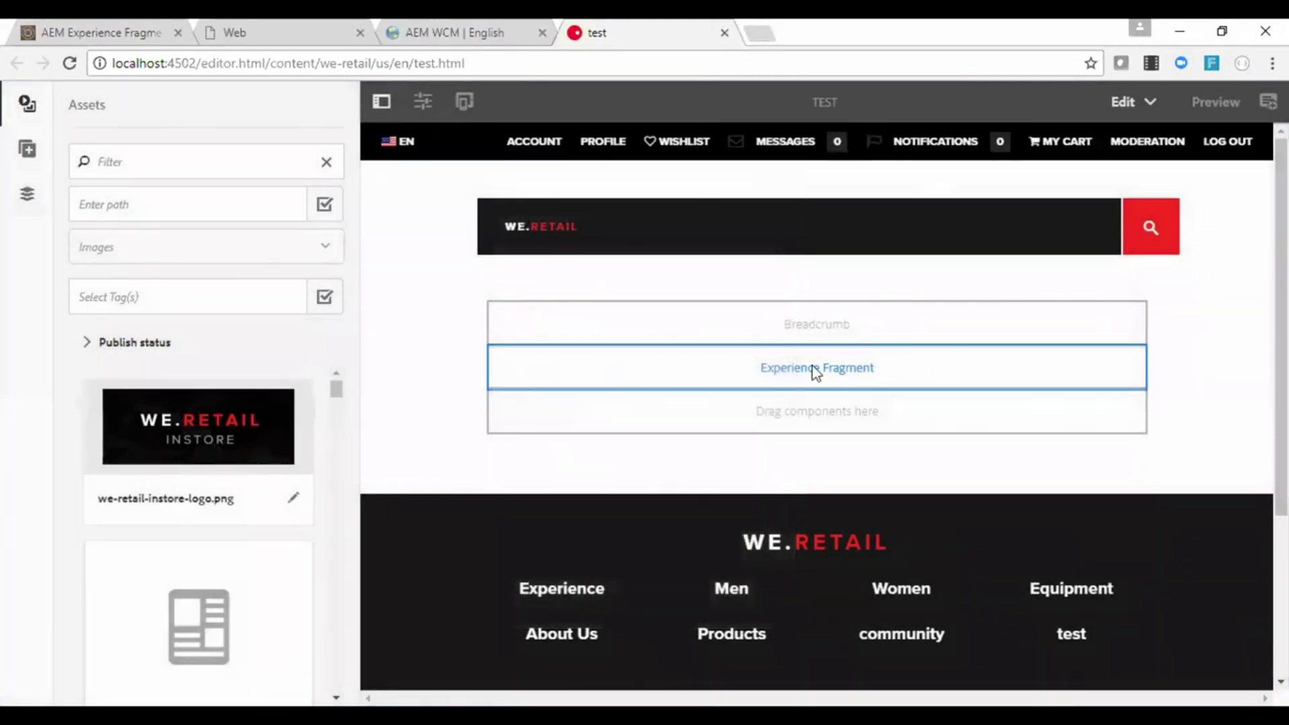
pyautogui.click(815, 370)
pyautogui.click(681, 373)
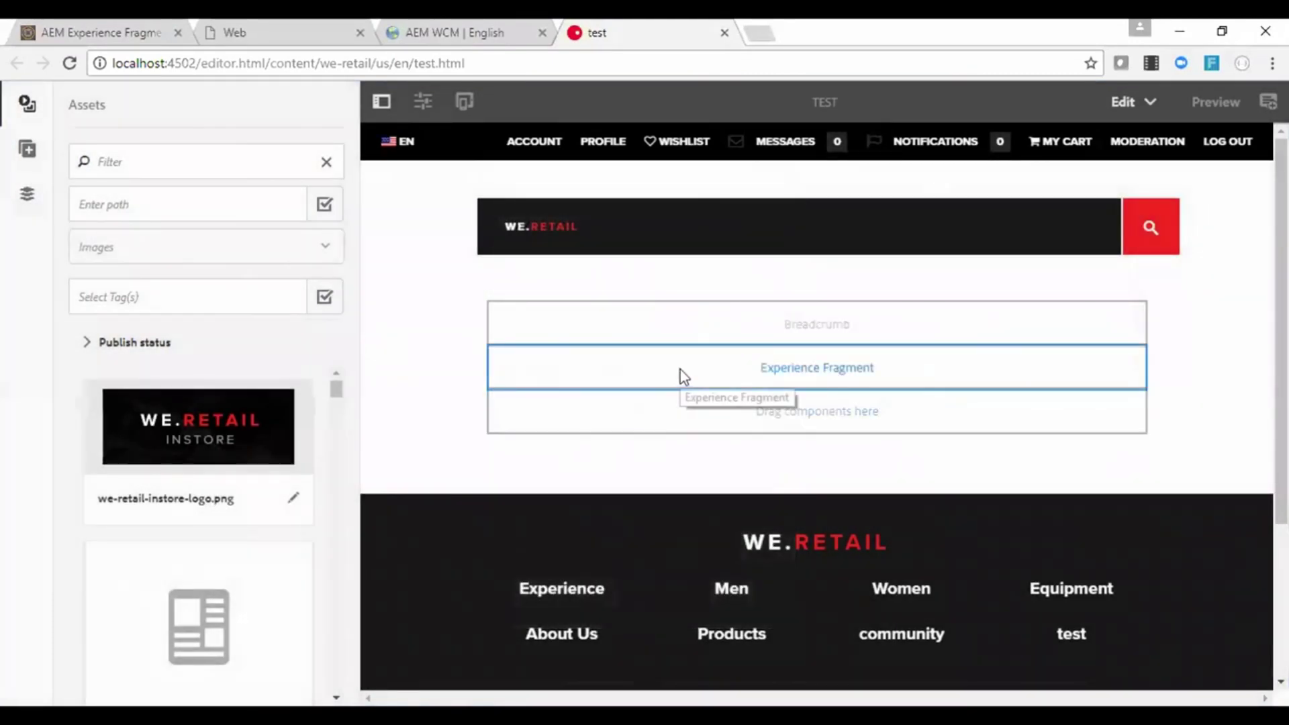
# Set the Experience Fragment component's variation to Samples > my sample fragment > my sample fragment and save.
pyautogui.doubleClick(680, 371)
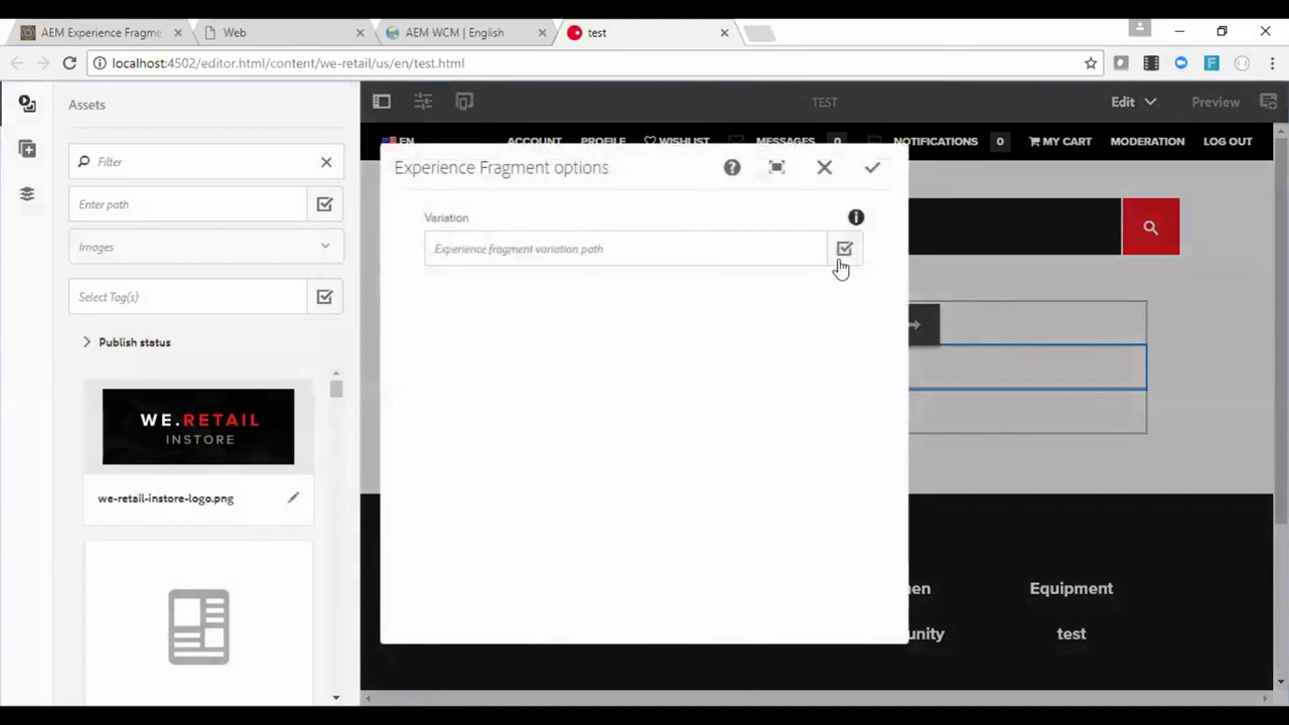
pyautogui.click(847, 255)
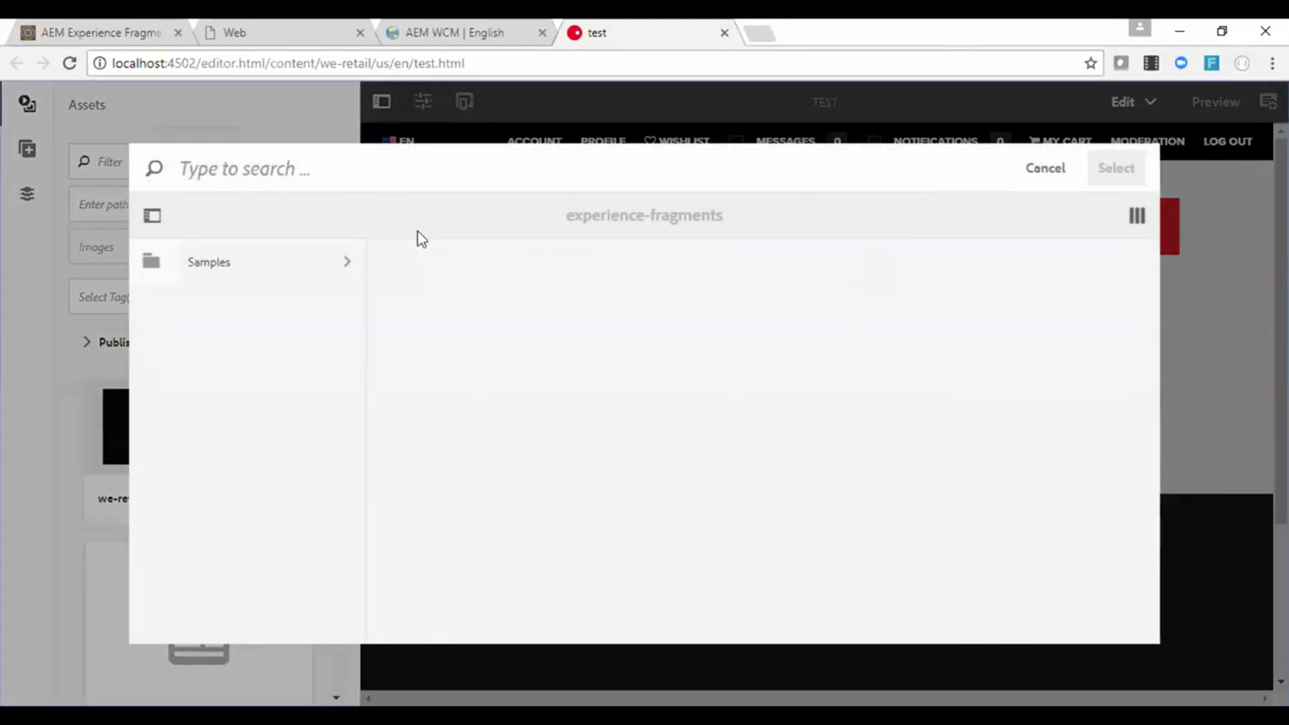
pyautogui.click(210, 267)
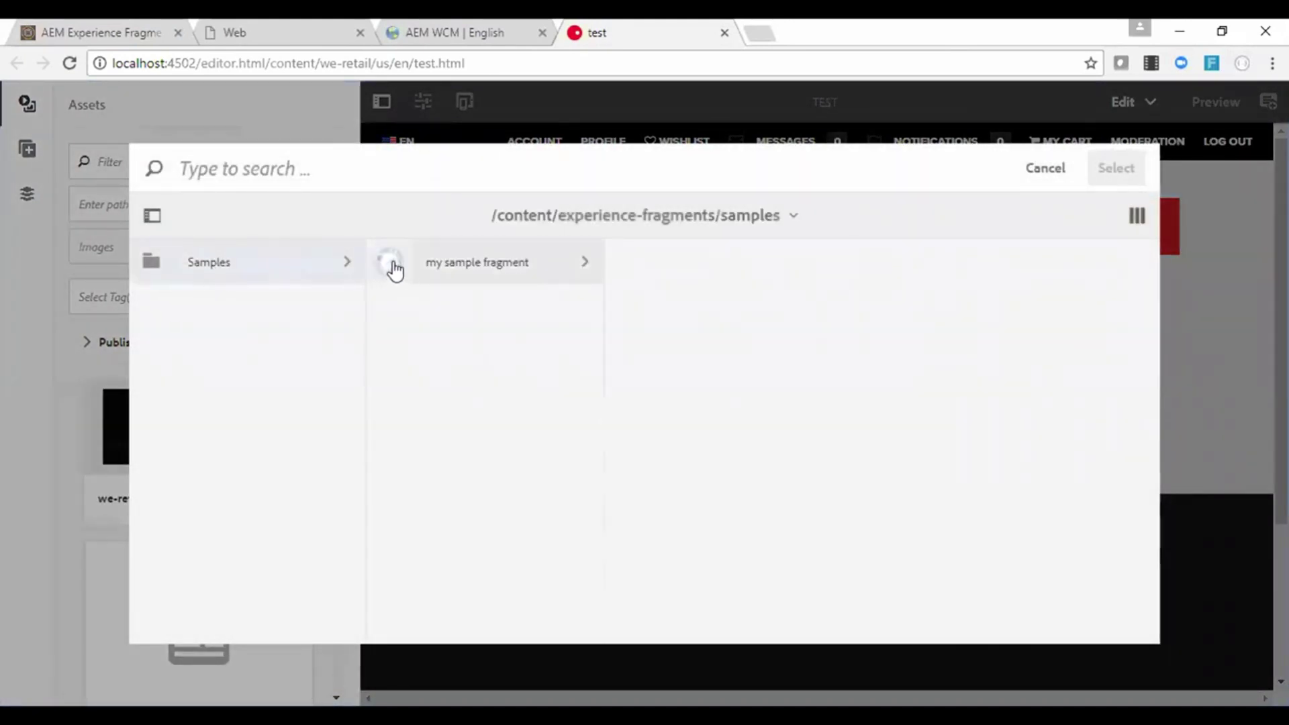
pyautogui.click(437, 266)
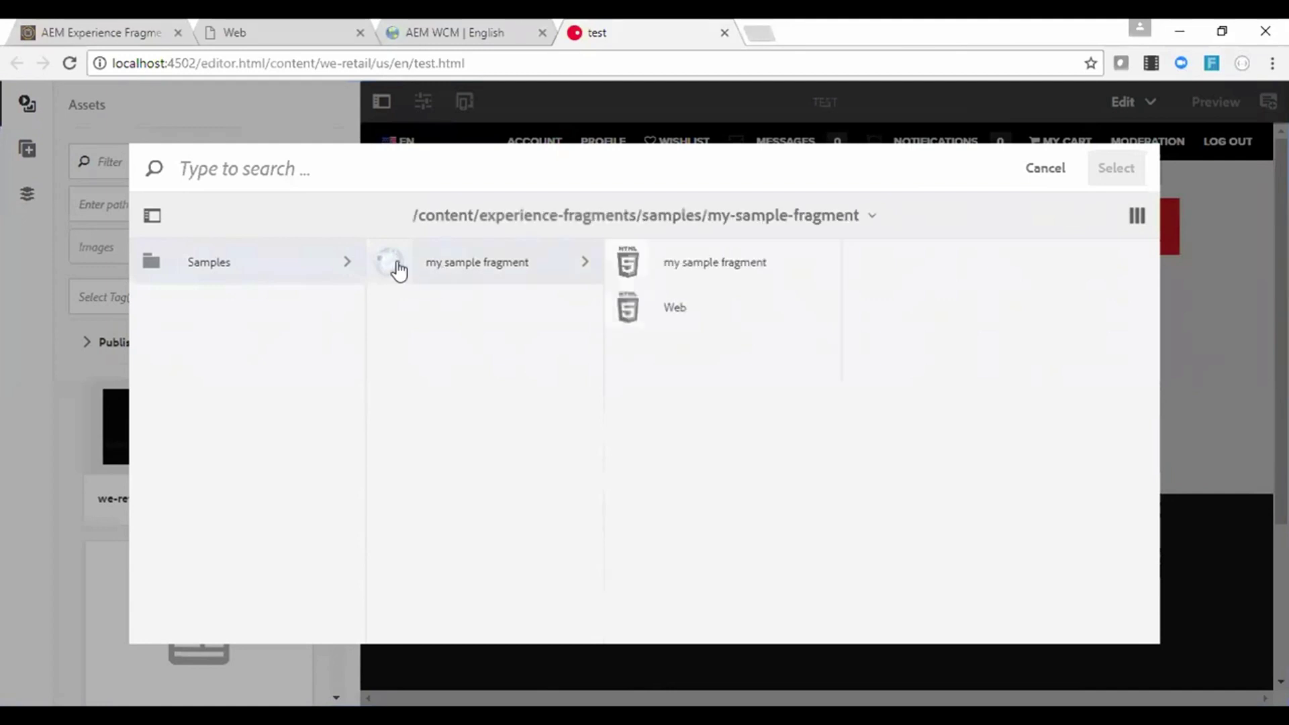
pyautogui.click(632, 269)
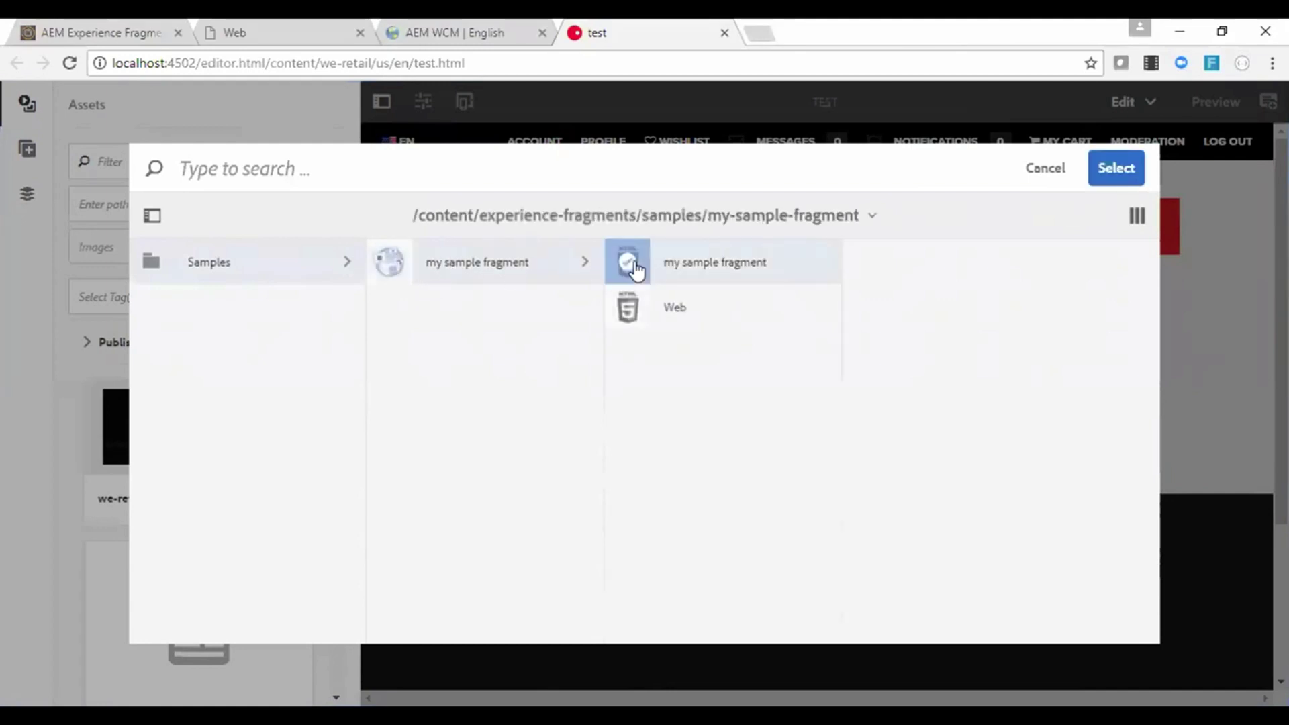
pyautogui.click(1111, 173)
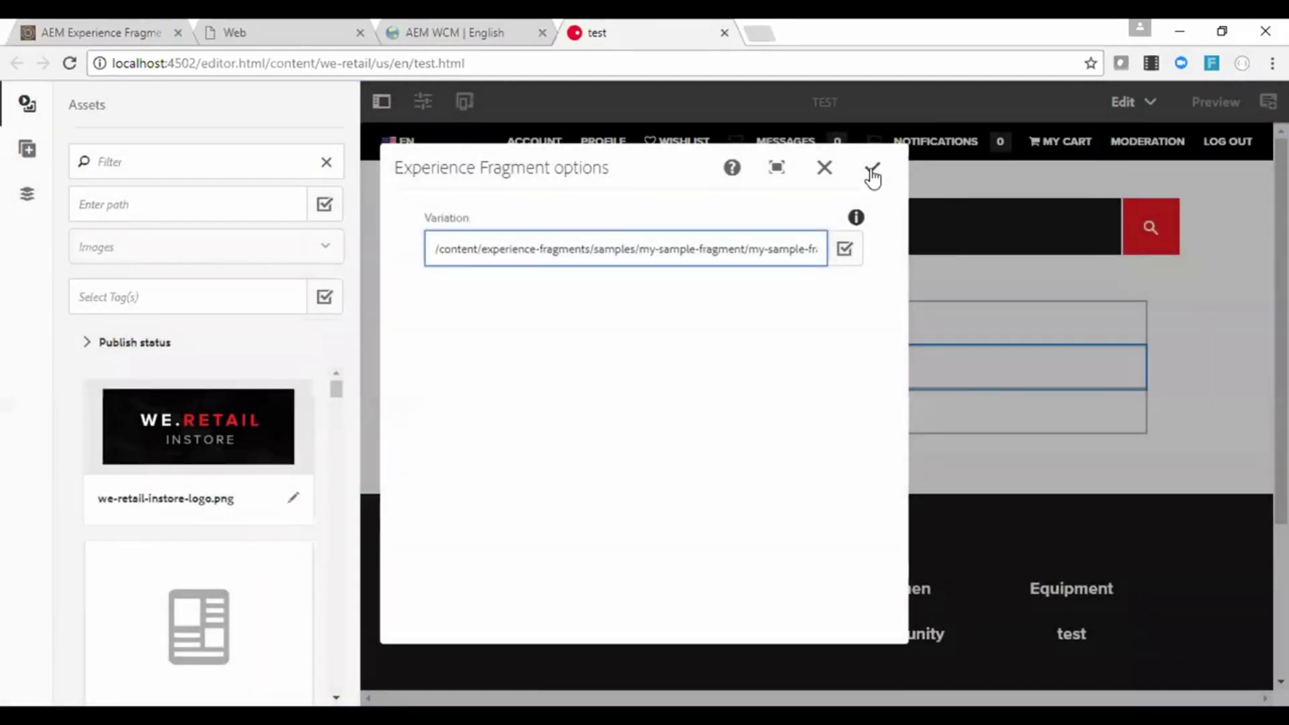
pyautogui.click(872, 168)
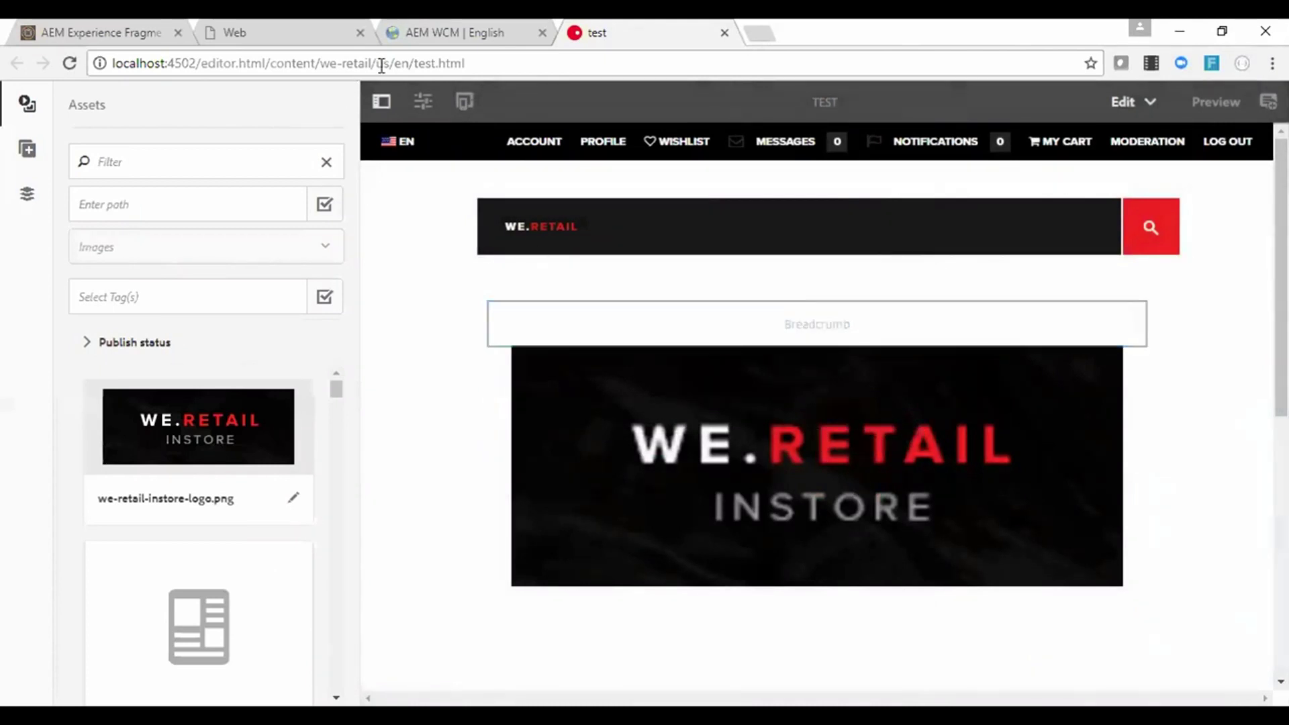
# In CRXDE Lite, expand content > experience-fragments > samples > my-sample-fragment.
pyautogui.click(423, 32)
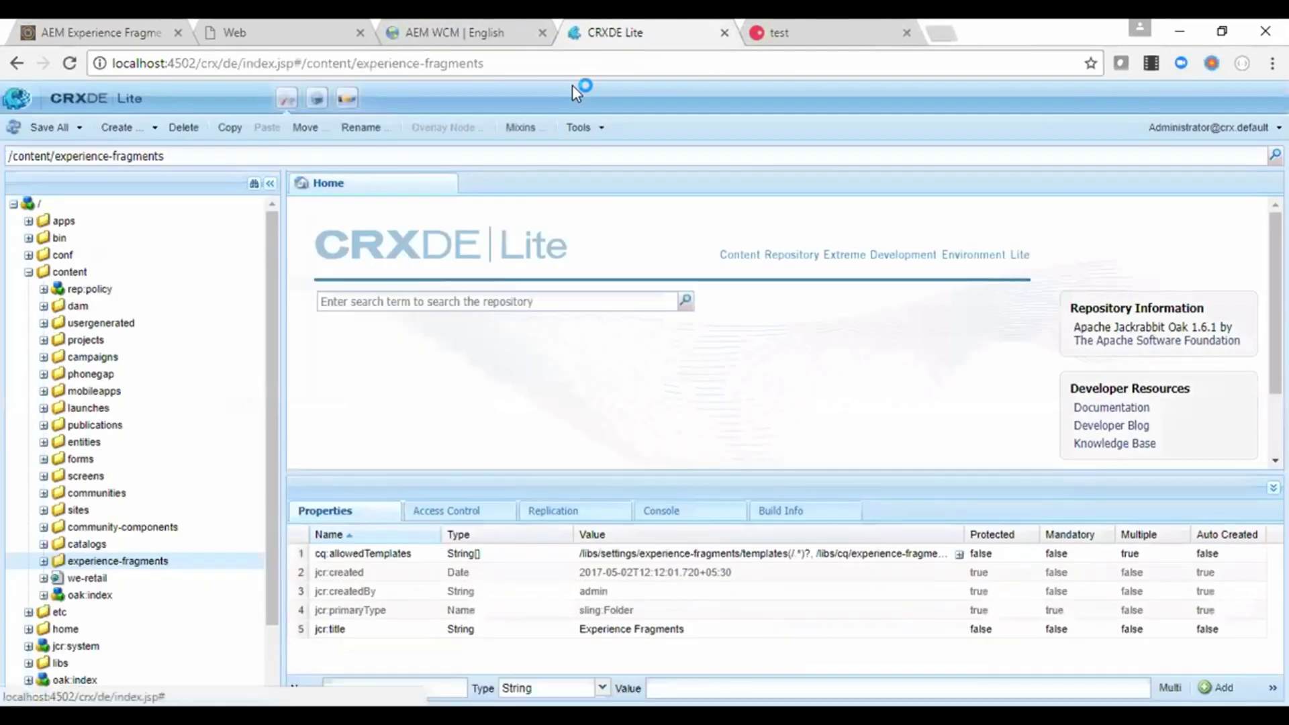
pyautogui.click(144, 272)
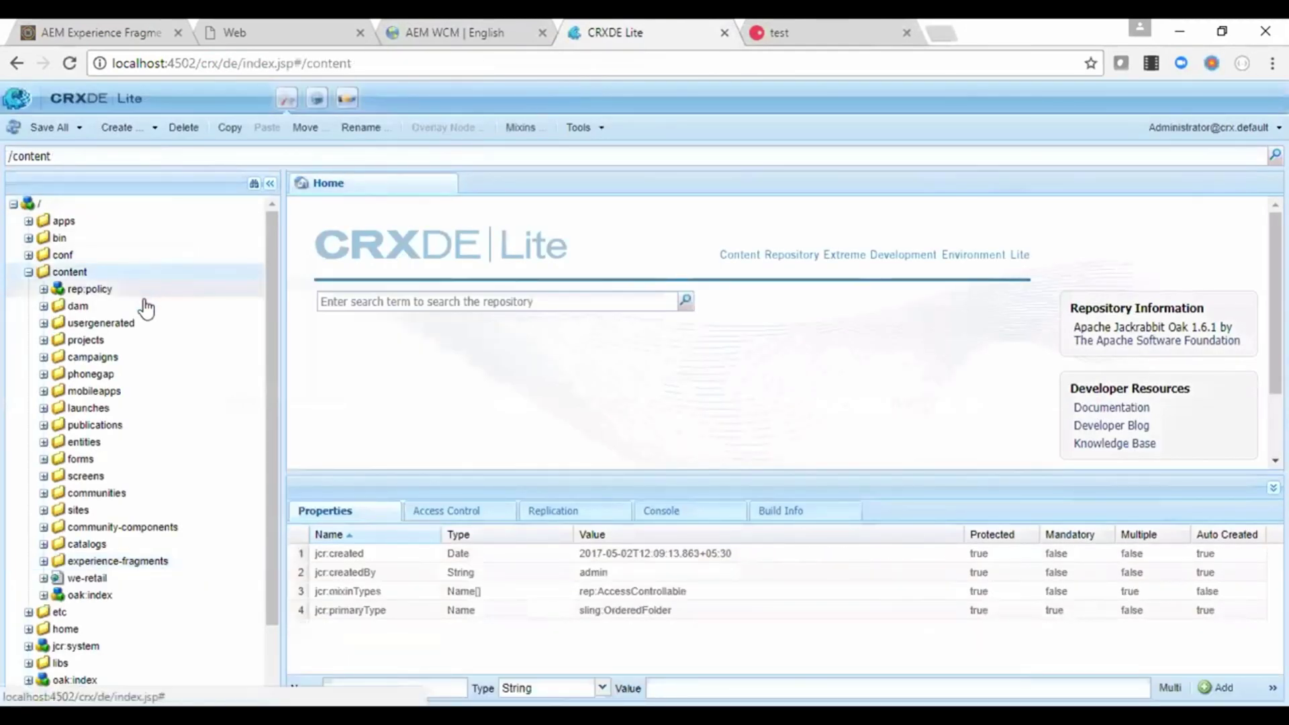
pyautogui.click(144, 561)
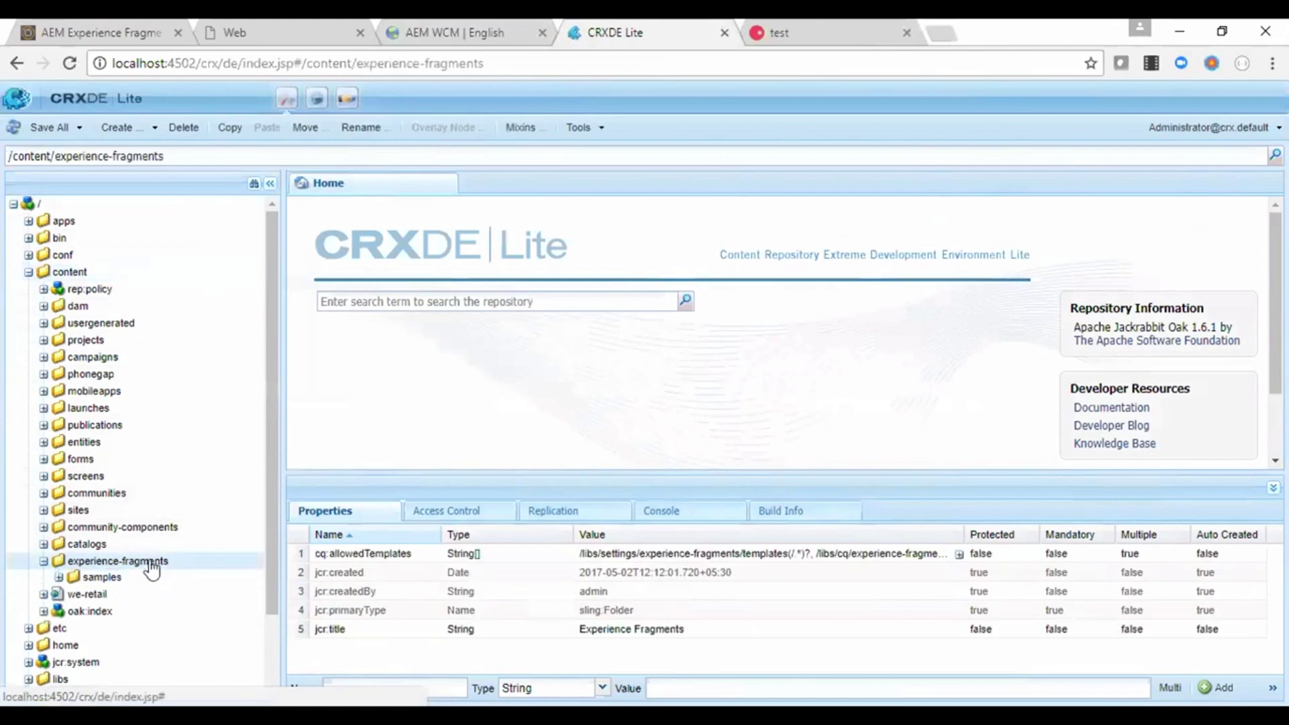
pyautogui.scroll(-3, 171, 380)
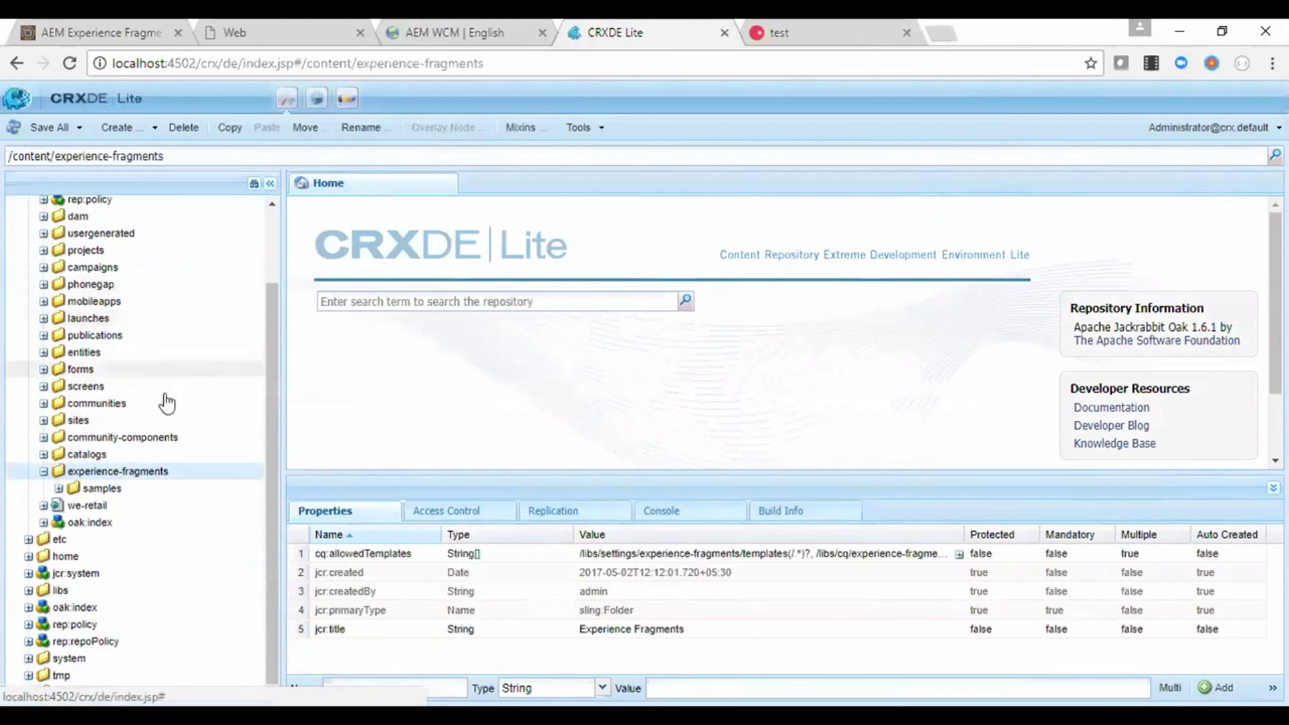
pyautogui.click(150, 493)
pyautogui.click(152, 507)
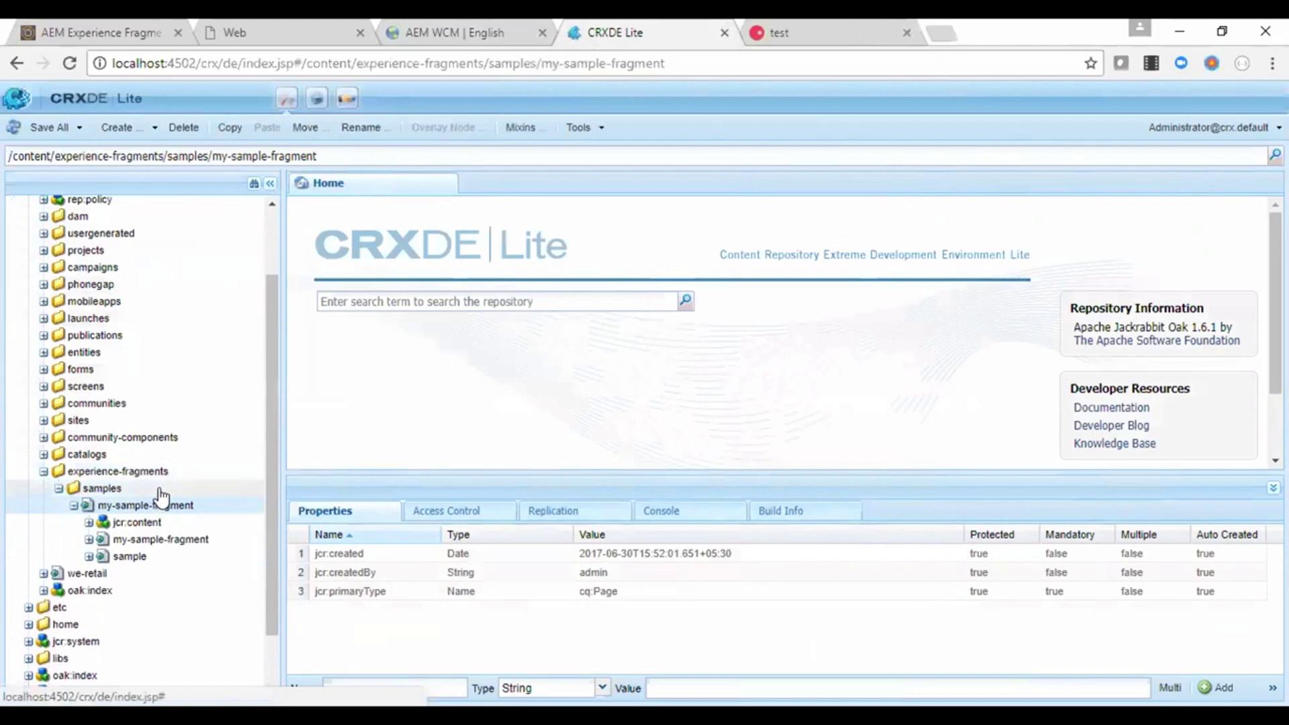
# Expand my-sample-fragment > jcr:content > root and inspect the image node.
pyautogui.scroll(-2, 161, 494)
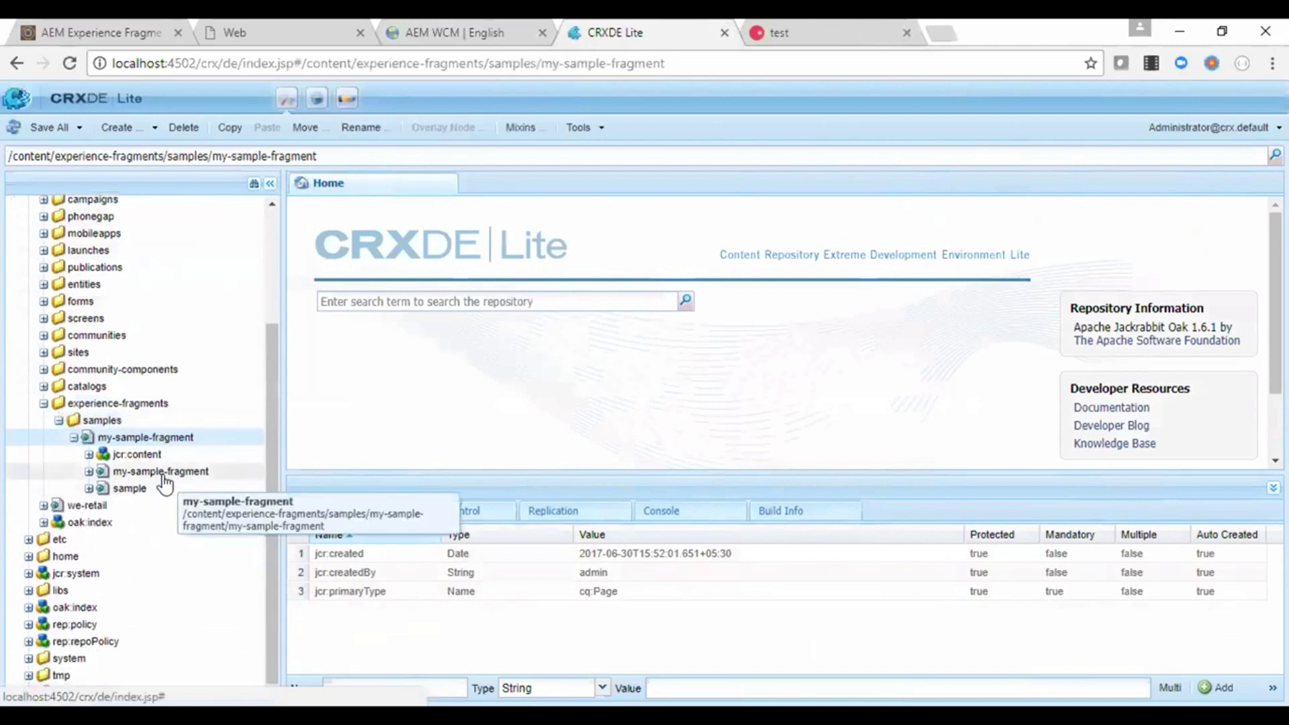
pyautogui.click(162, 473)
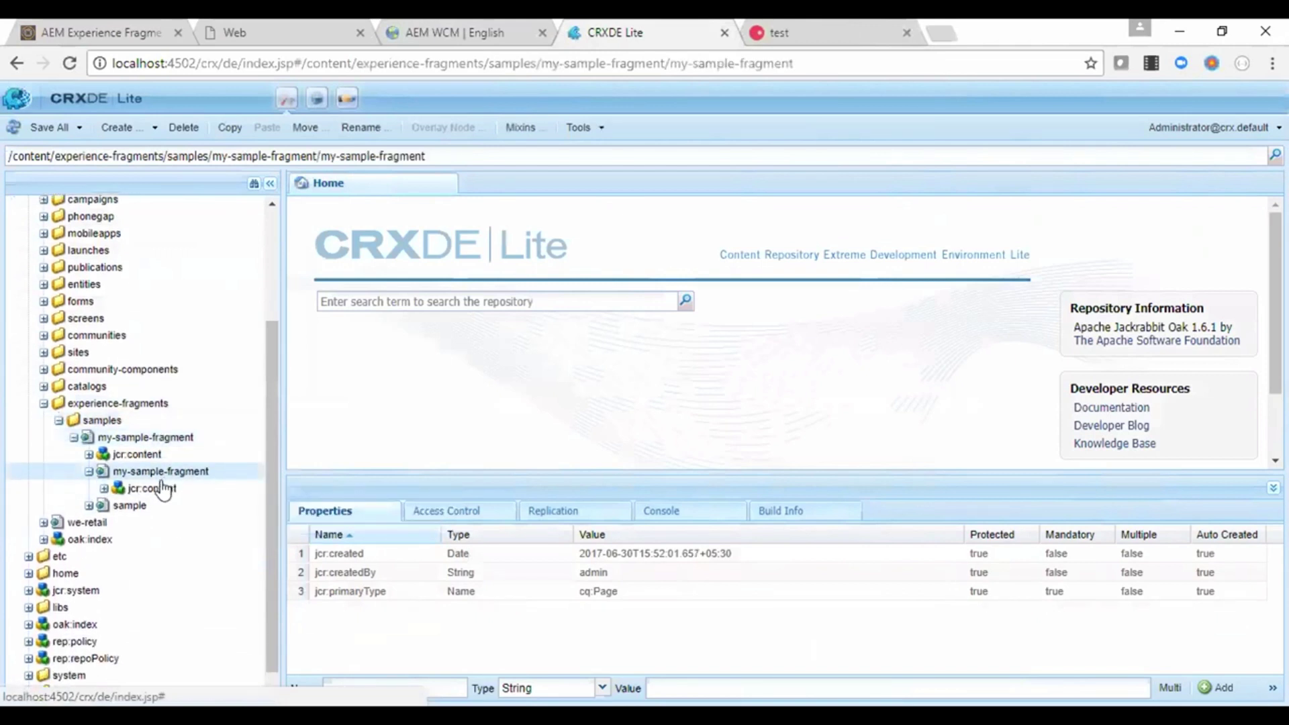
pyautogui.click(154, 490)
pyautogui.click(154, 505)
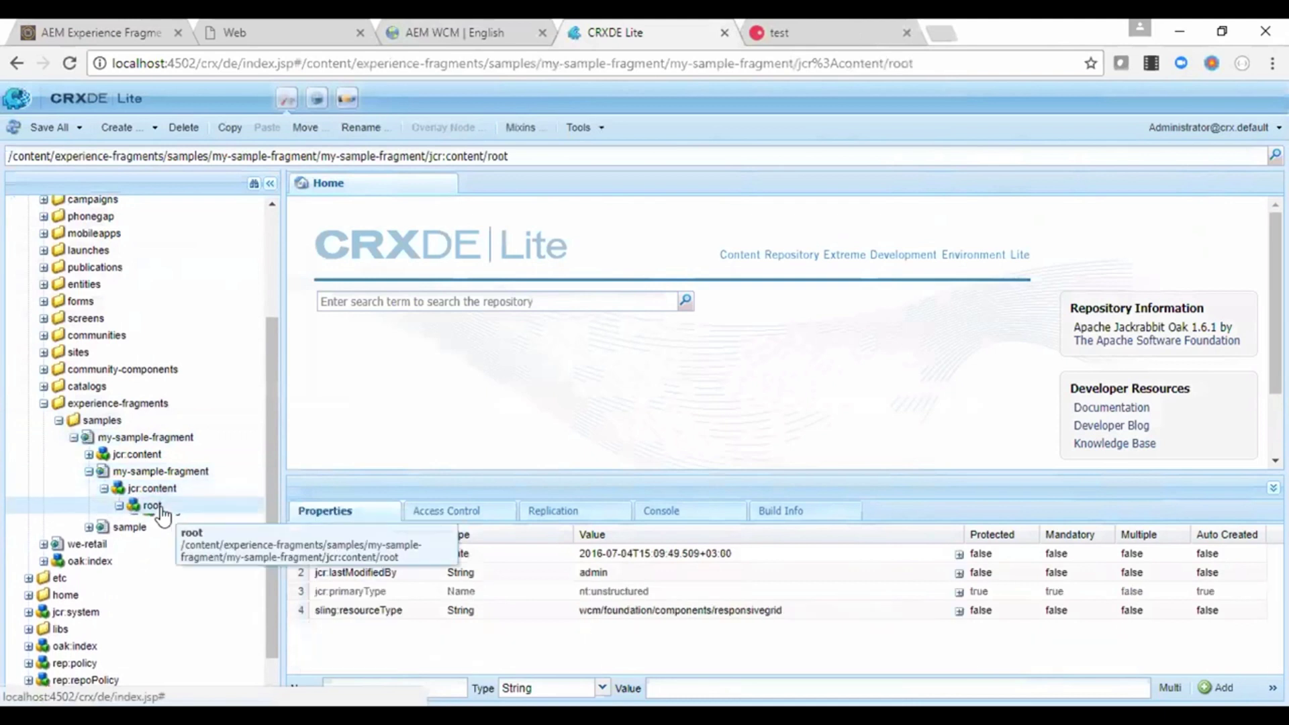
pyautogui.click(168, 525)
# Expand sample > jcr:content and view its root node's properties.
pyautogui.click(169, 541)
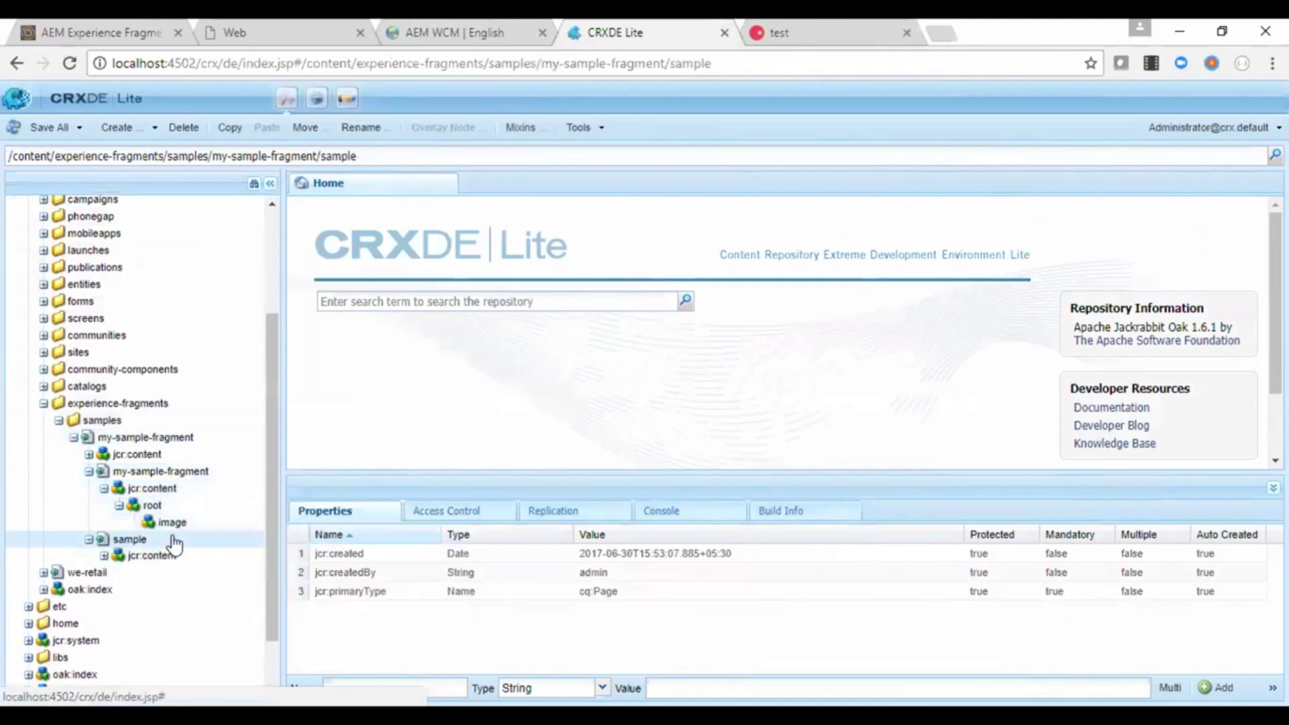
pyautogui.click(179, 557)
pyautogui.click(190, 577)
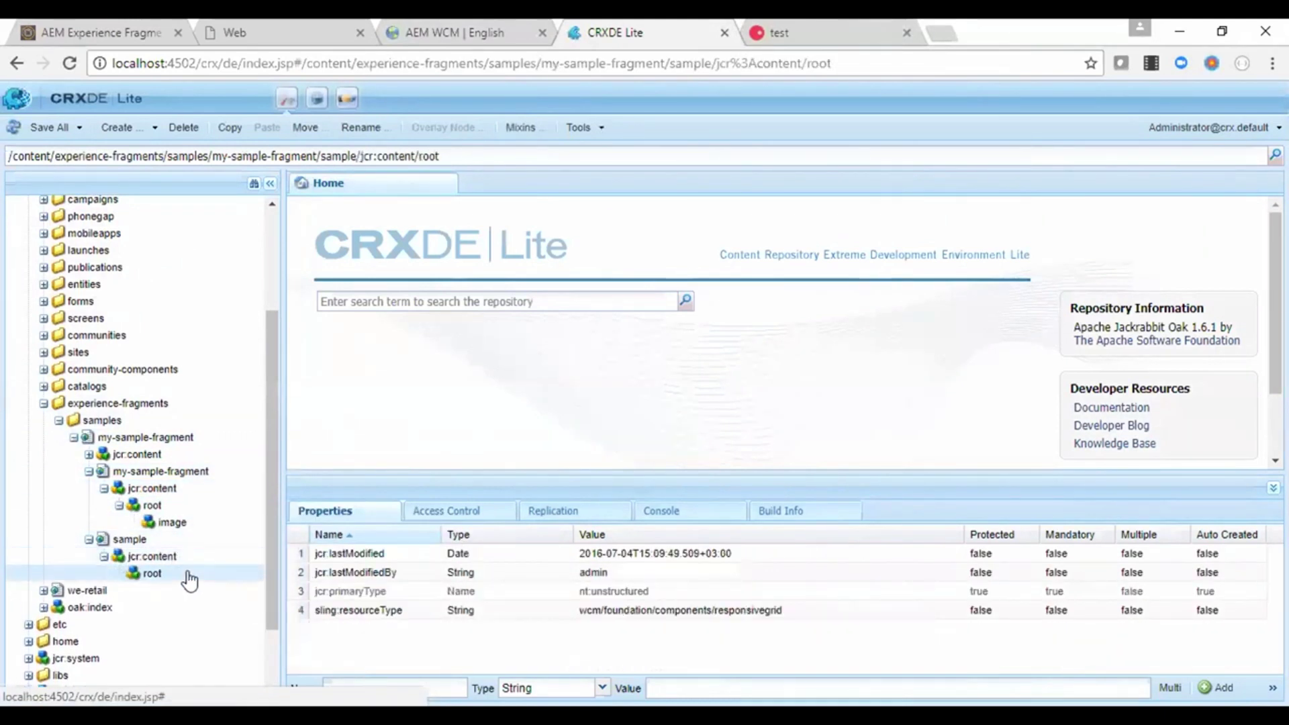